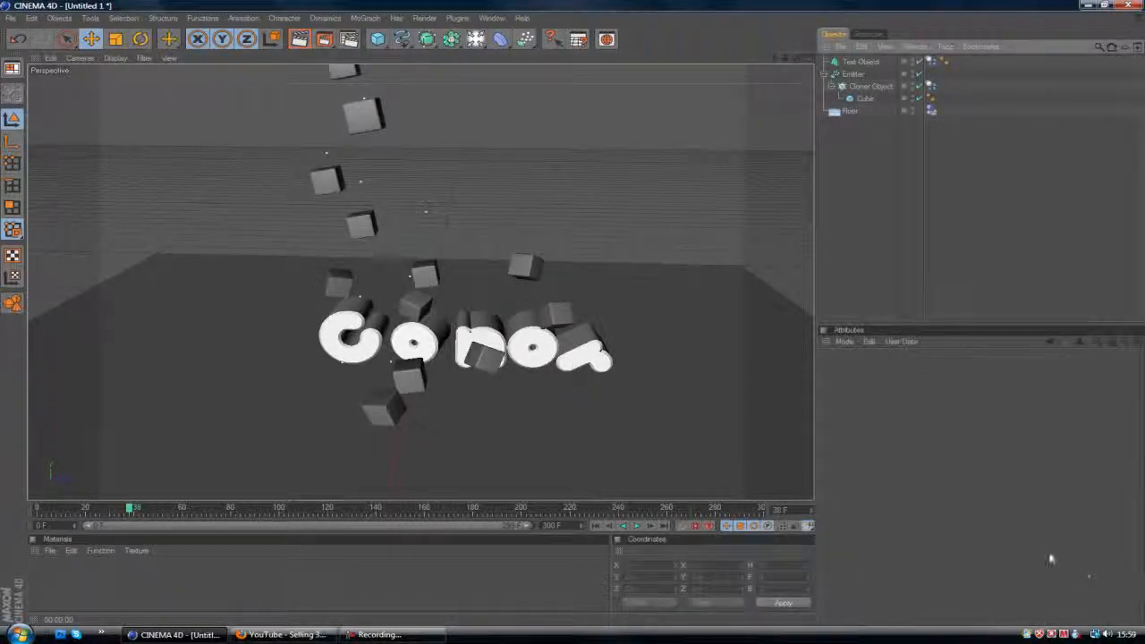
# - Inspect the Emitter, Cloner Object and Cube in the finished scene's object hierarchy
pyautogui.click(843, 76)
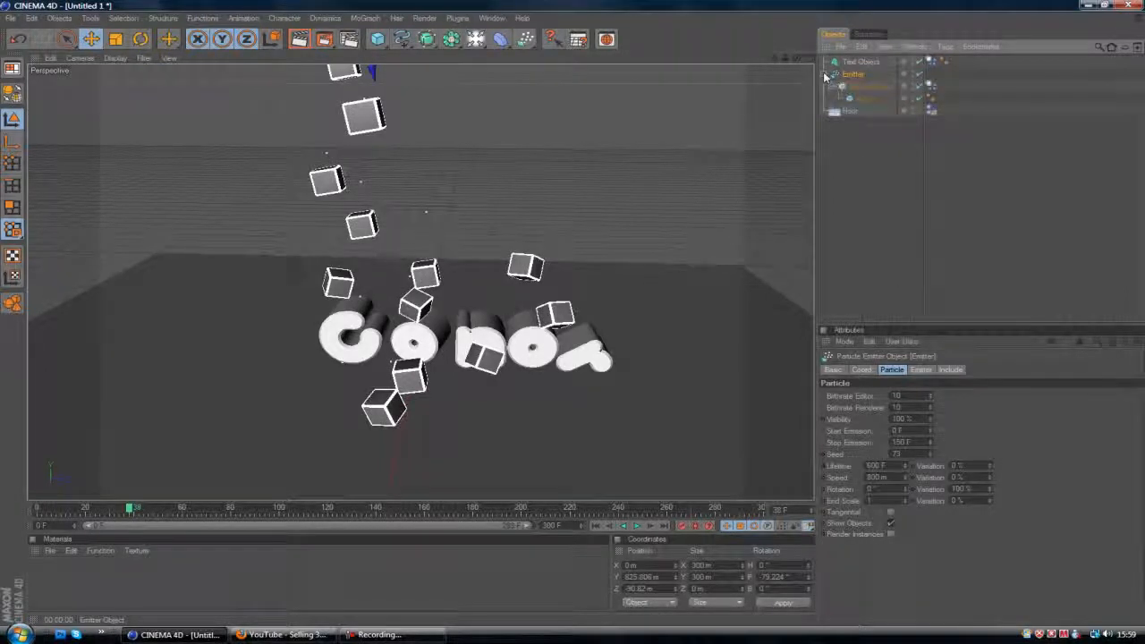
pyautogui.click(844, 86)
pyautogui.click(849, 99)
pyautogui.click(851, 88)
pyautogui.click(850, 78)
# - Switch to Firefox and play the Selling 3D Intro video, replaying it from about 0:02 and pausing on the falling cubes
pyautogui.click(282, 635)
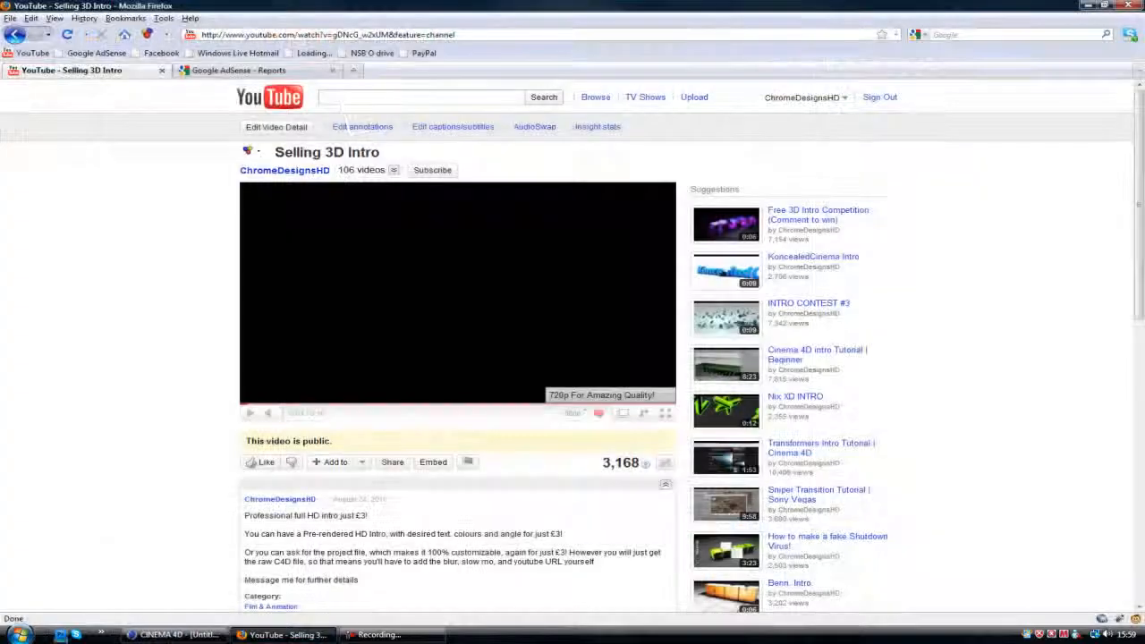
pyautogui.click(251, 414)
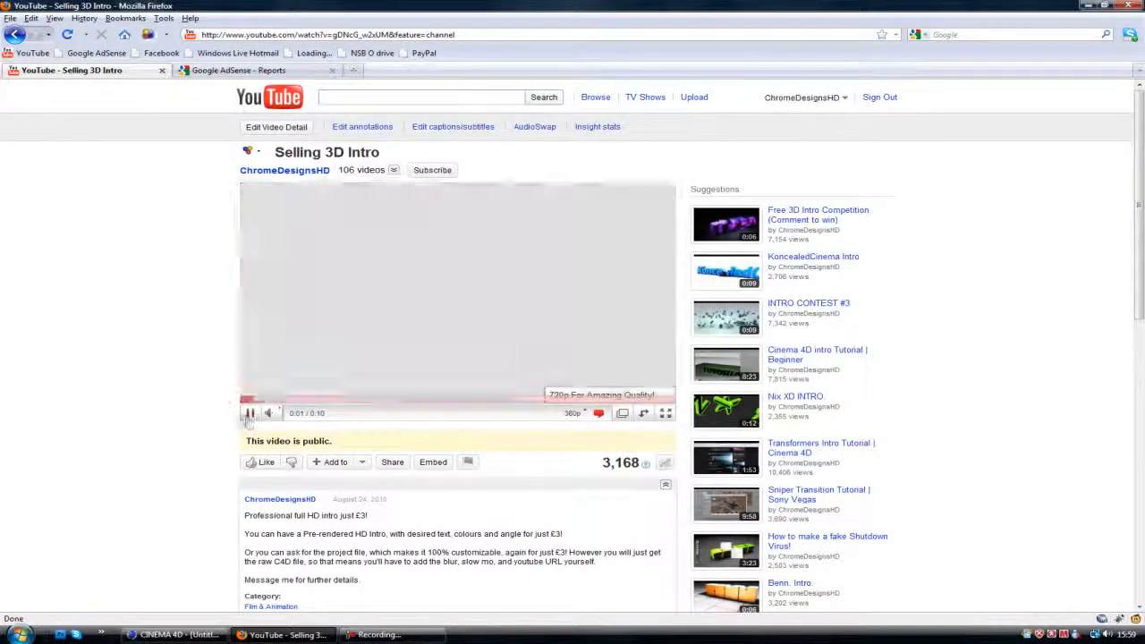
pyautogui.click(313, 341)
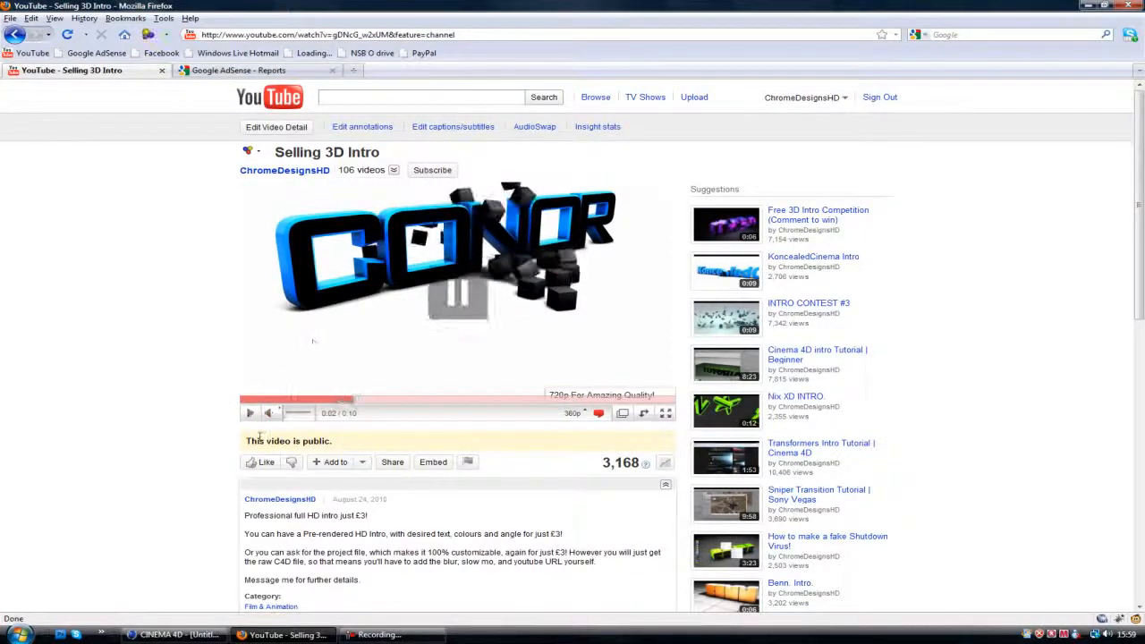
pyautogui.click(336, 279)
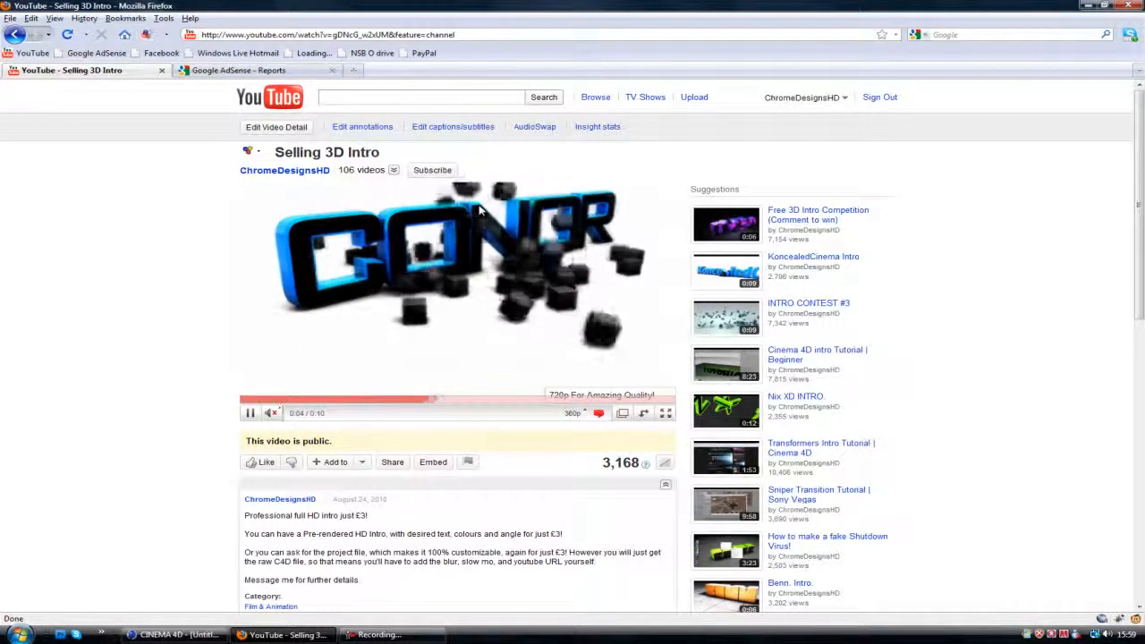
pyautogui.click(489, 272)
pyautogui.click(489, 272)
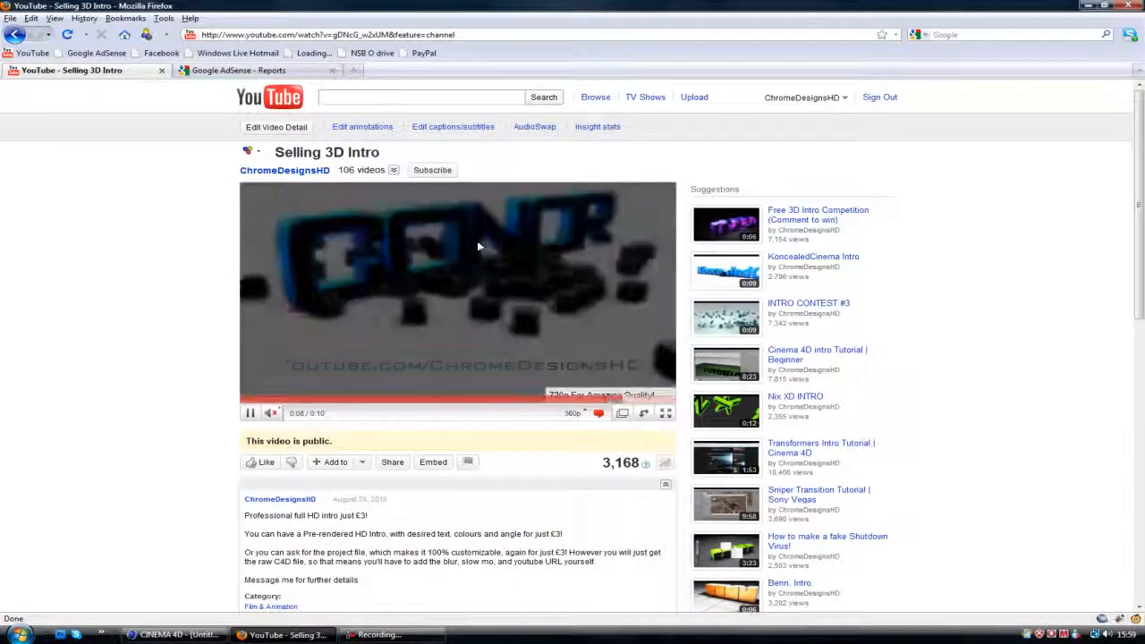
pyautogui.click(333, 398)
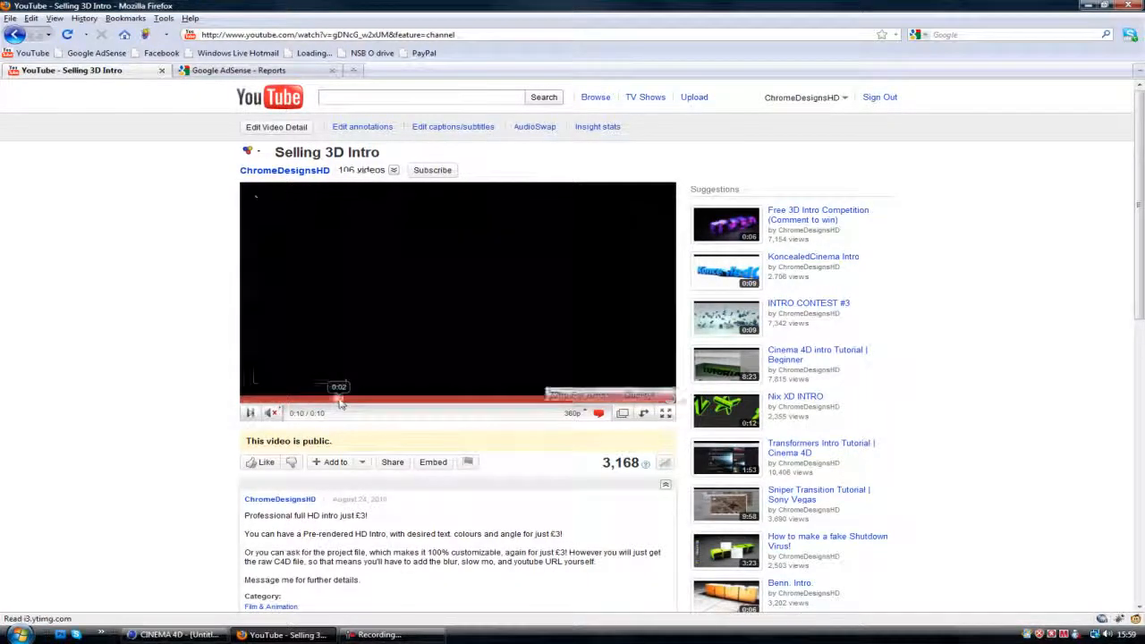
pyautogui.click(508, 266)
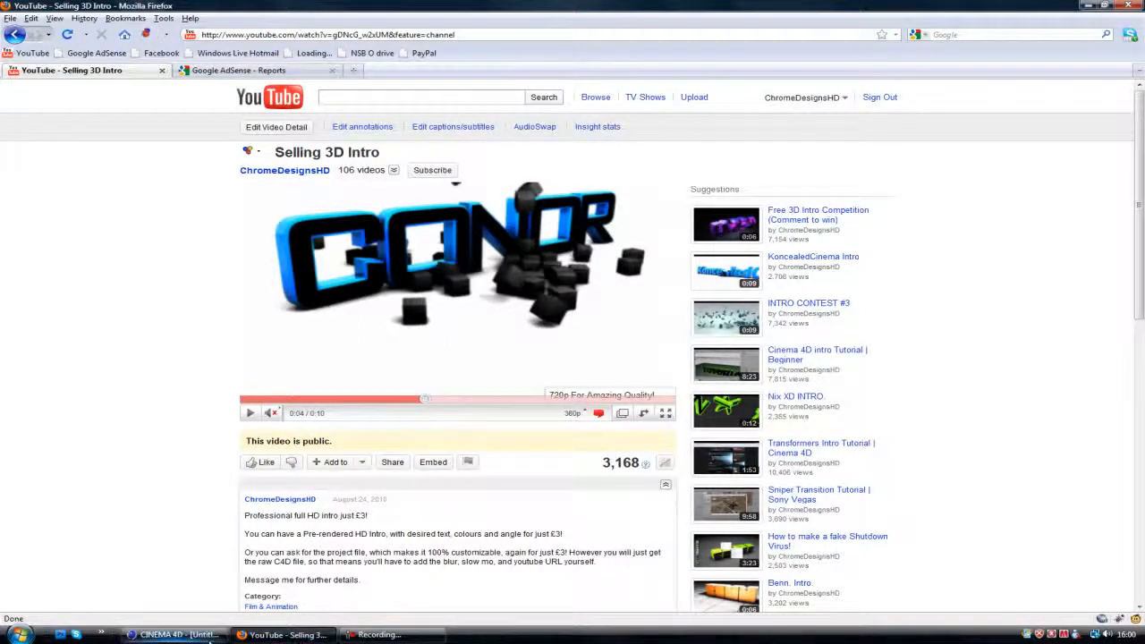
# - Switch back to CINEMA 4D and preview the finished cube animation from the first frame
pyautogui.click(200, 637)
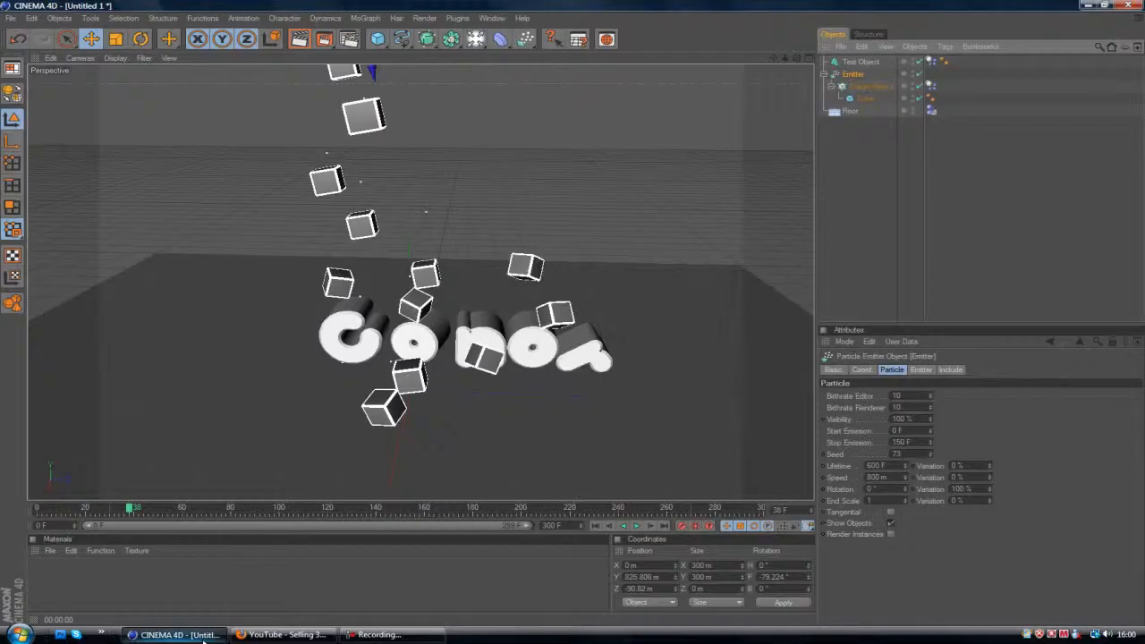
pyautogui.click(596, 527)
pyautogui.click(636, 526)
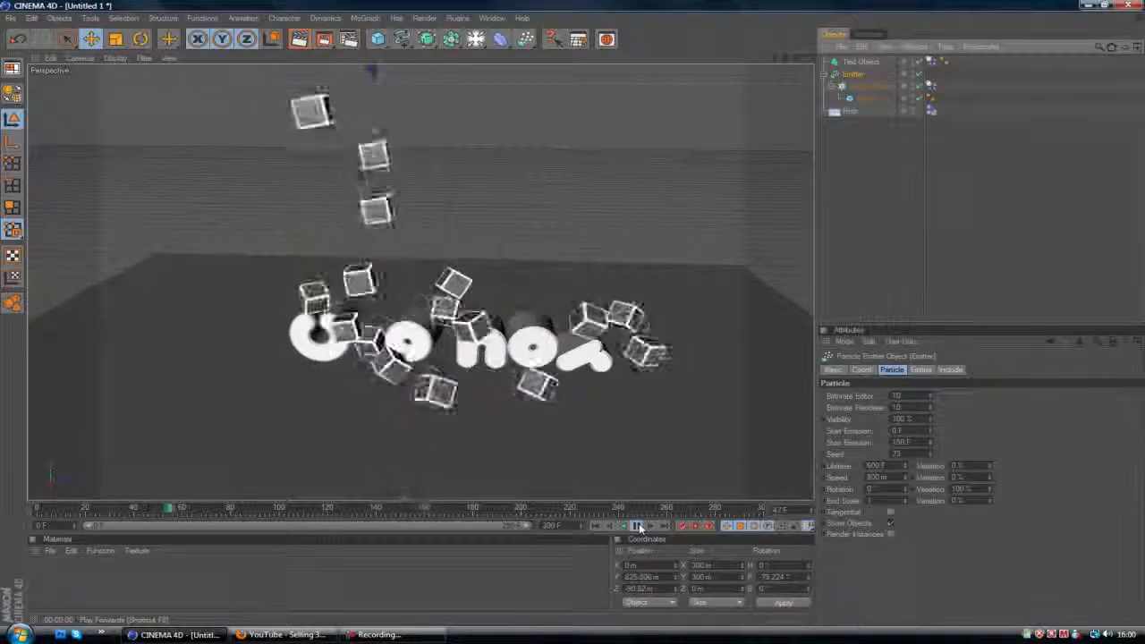
pyautogui.click(638, 526)
# - Start a new project, add a cube and raise it to 100 m on the Y axis
pyautogui.click(10, 18)
pyautogui.click(23, 37)
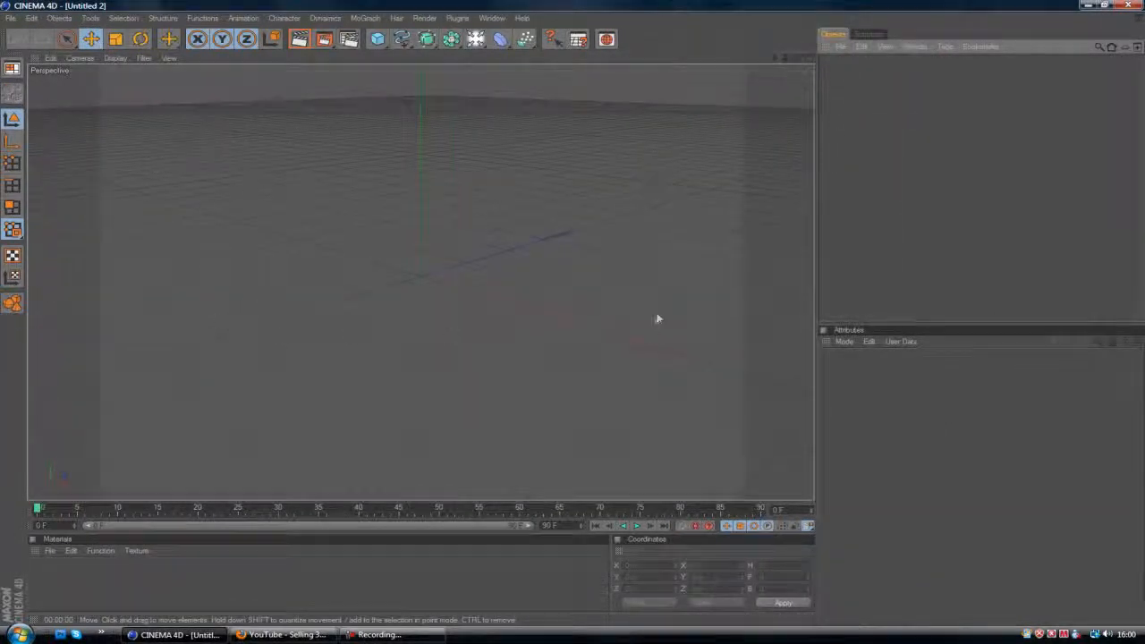
pyautogui.click(377, 40)
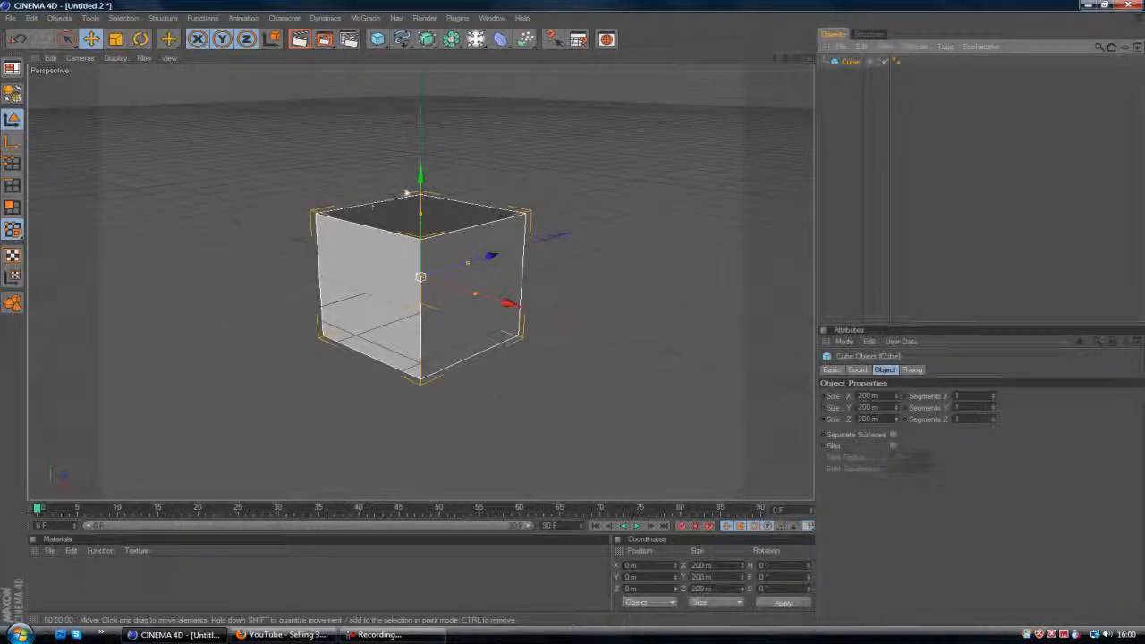
pyautogui.moveTo(420, 177); pyautogui.dragTo(420, 108)
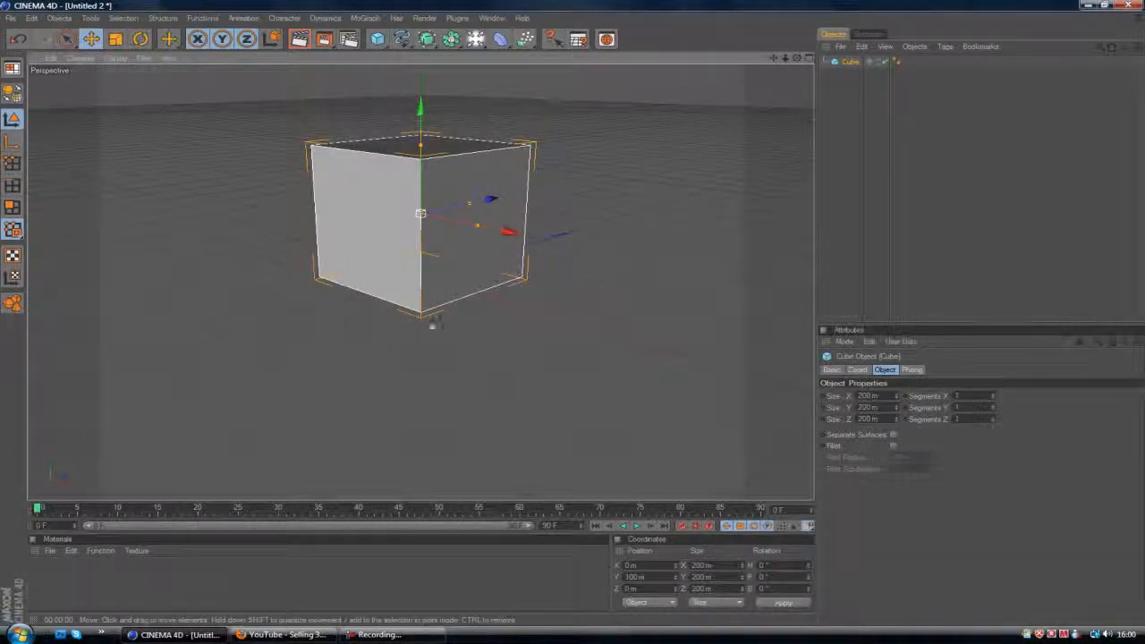
pyautogui.click(1018, 174)
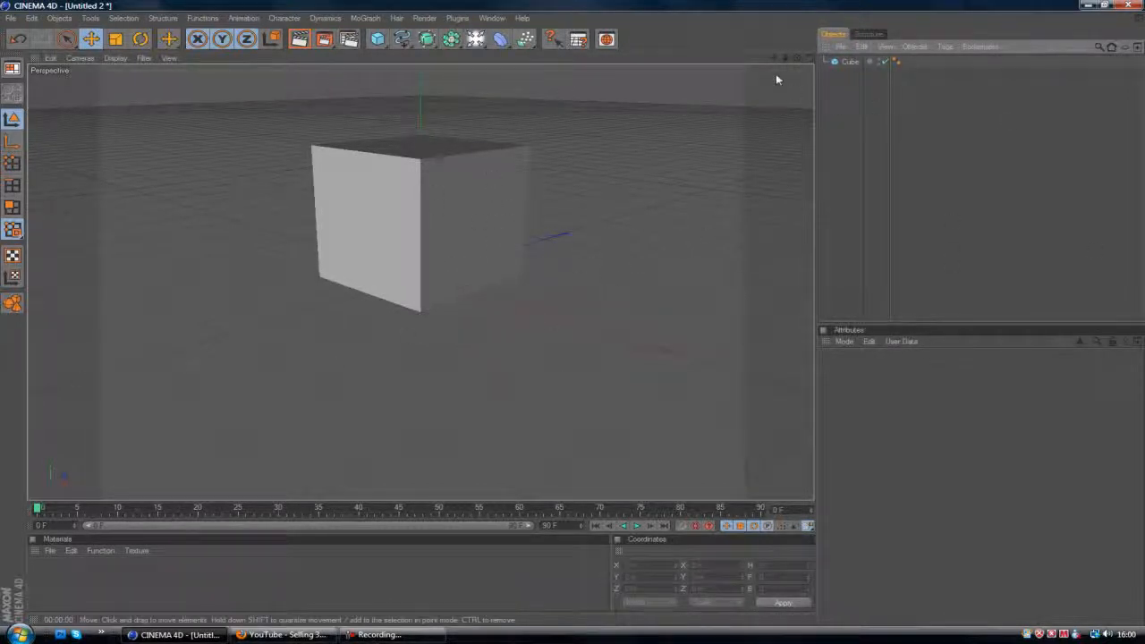
pyautogui.moveTo(775, 59); pyautogui.dragTo(774, 119)
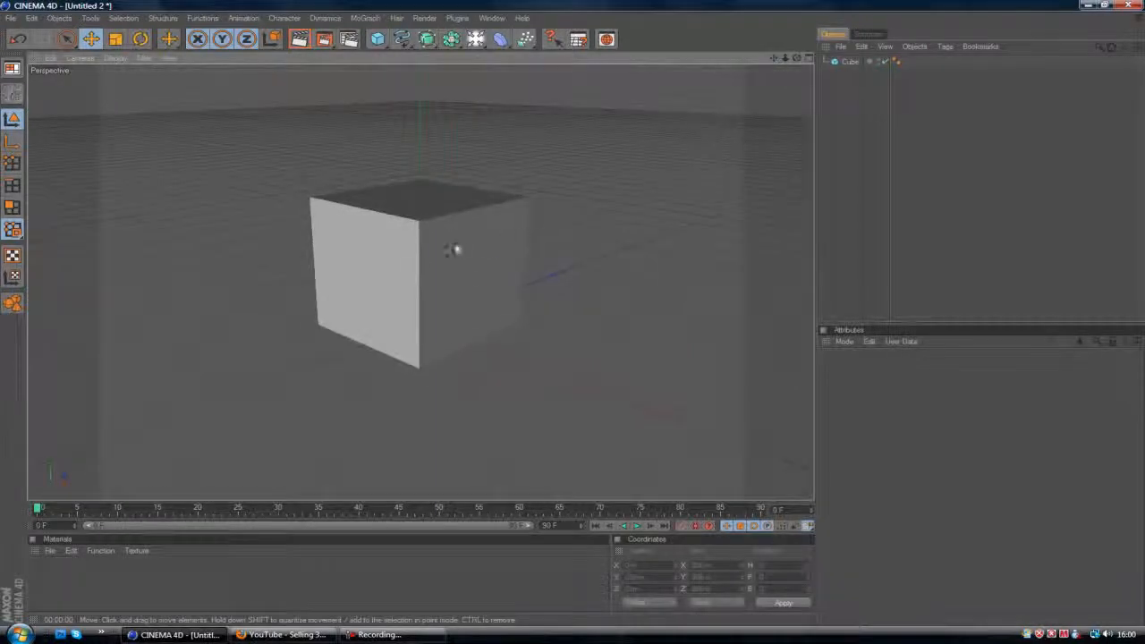
# - Set the cube's X, Y and Z sizes to 50 m each
pyautogui.click(455, 248)
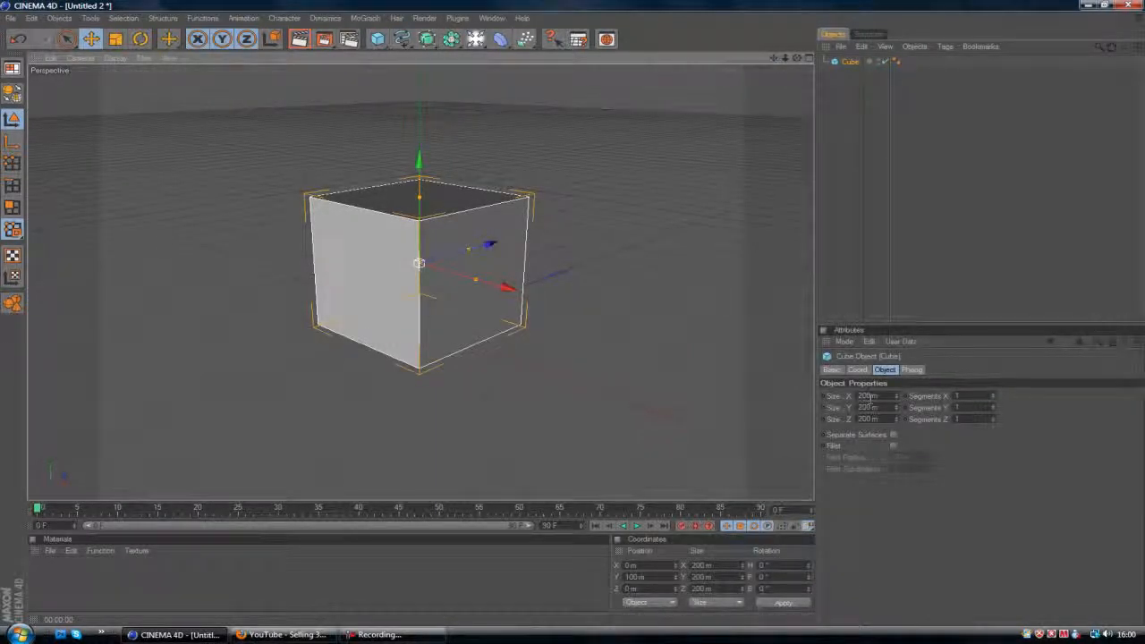
pyautogui.doubleClick(869, 400)
pyautogui.write('50')
pyautogui.press('Tab')
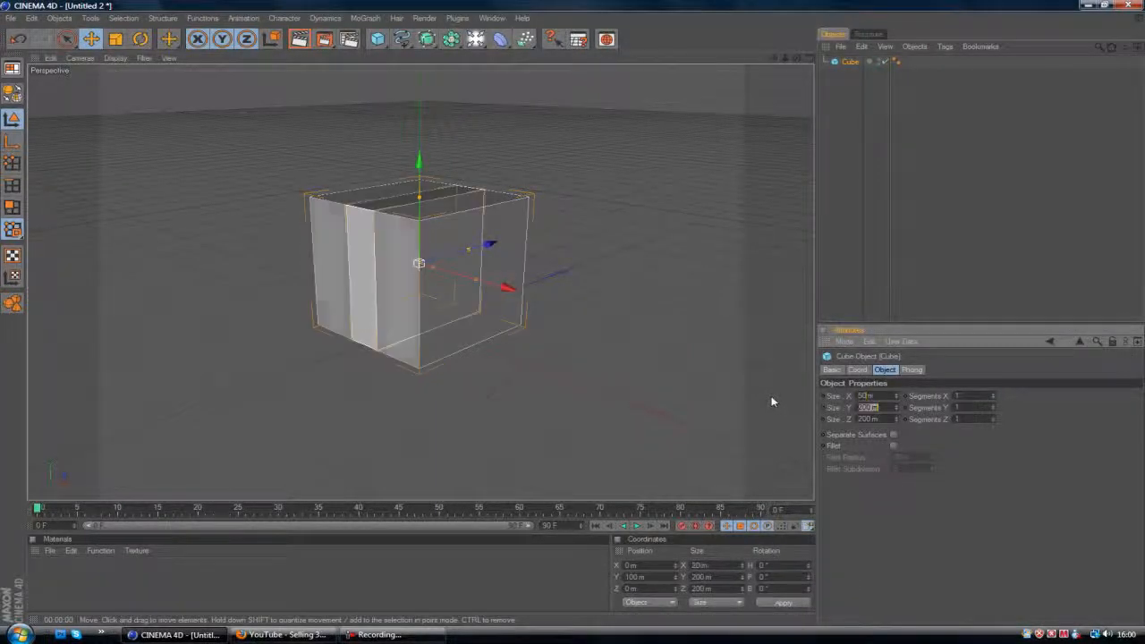
pyautogui.write('50')
pyautogui.press('Tab')
pyautogui.write('50')
pyautogui.click(972, 289)
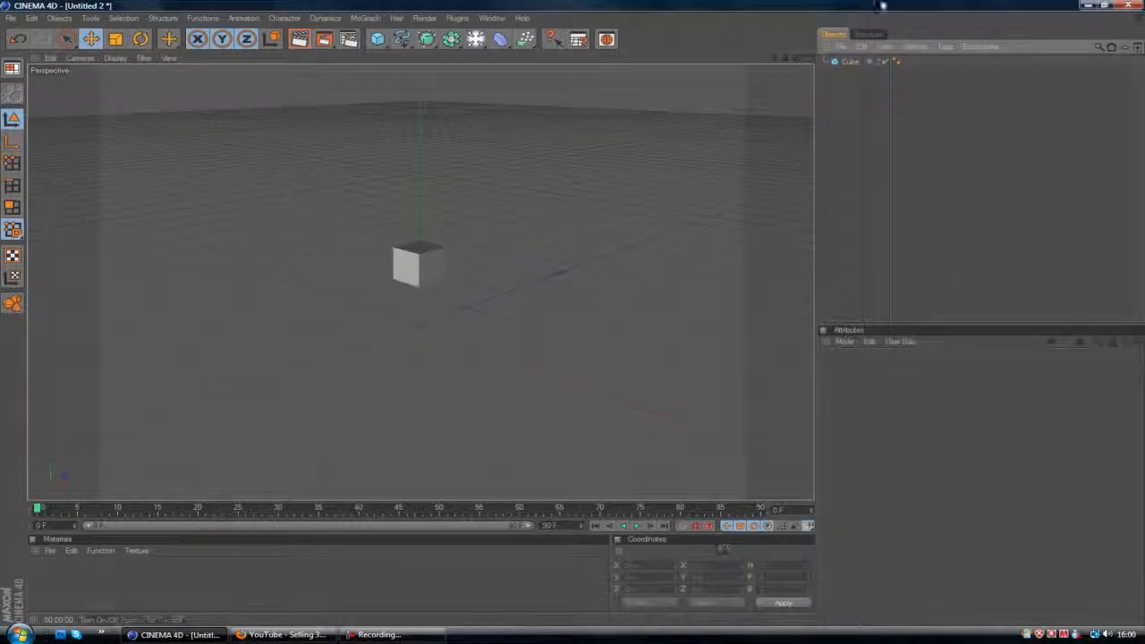
# - Enable the fillet on the cube and reduce its fillet radius to 2 m
pyautogui.click(850, 61)
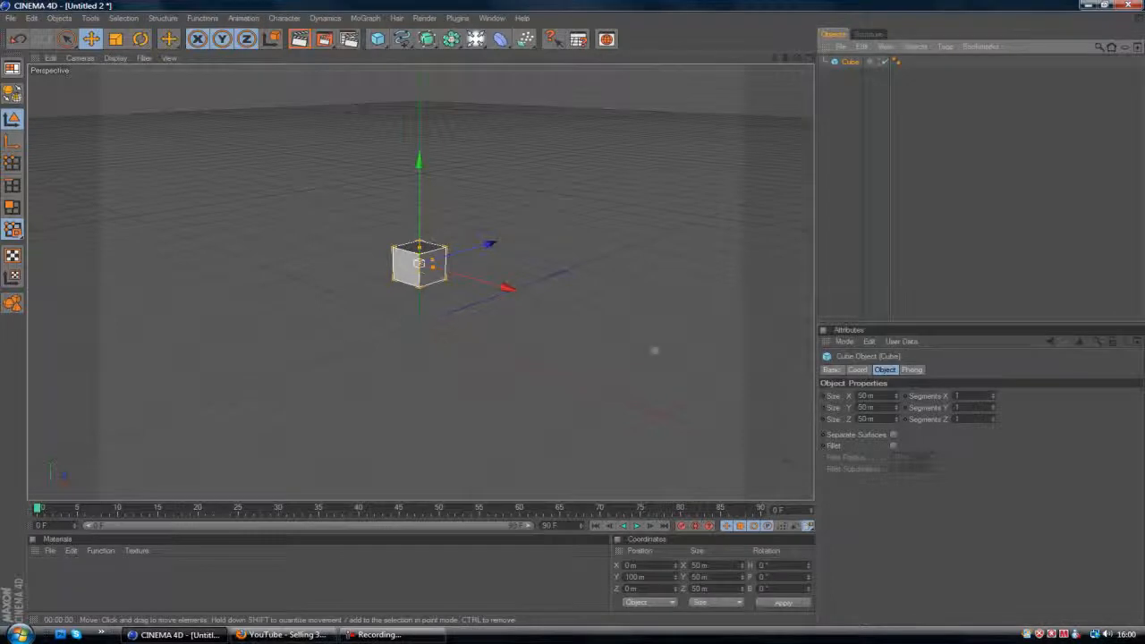
pyautogui.click(893, 445)
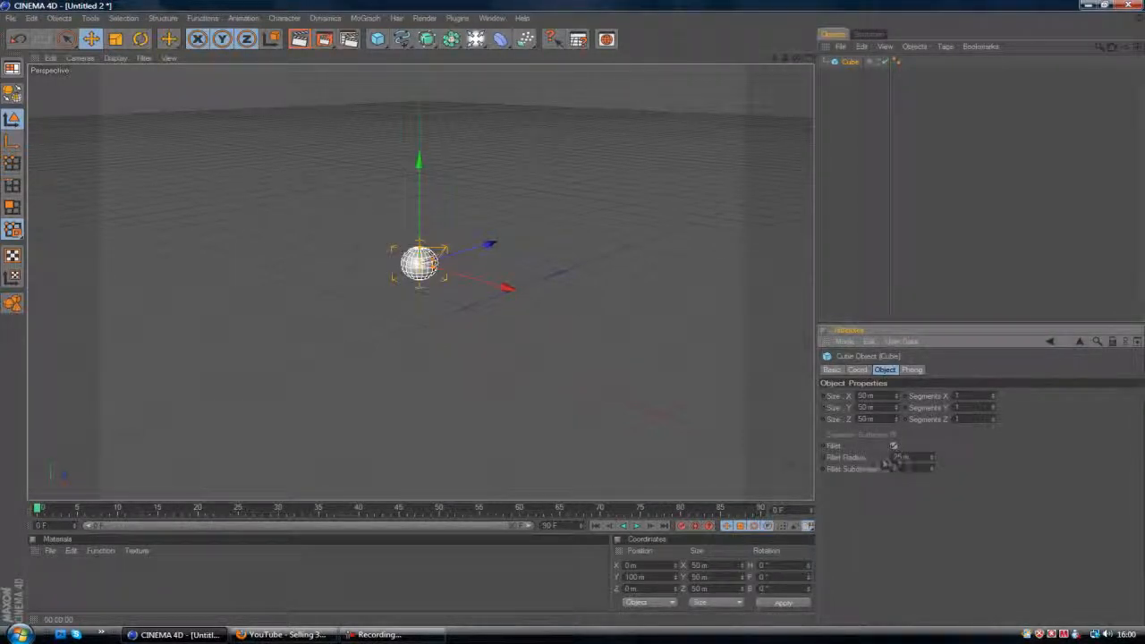
pyautogui.moveTo(933, 459); pyautogui.dragTo(935, 471)
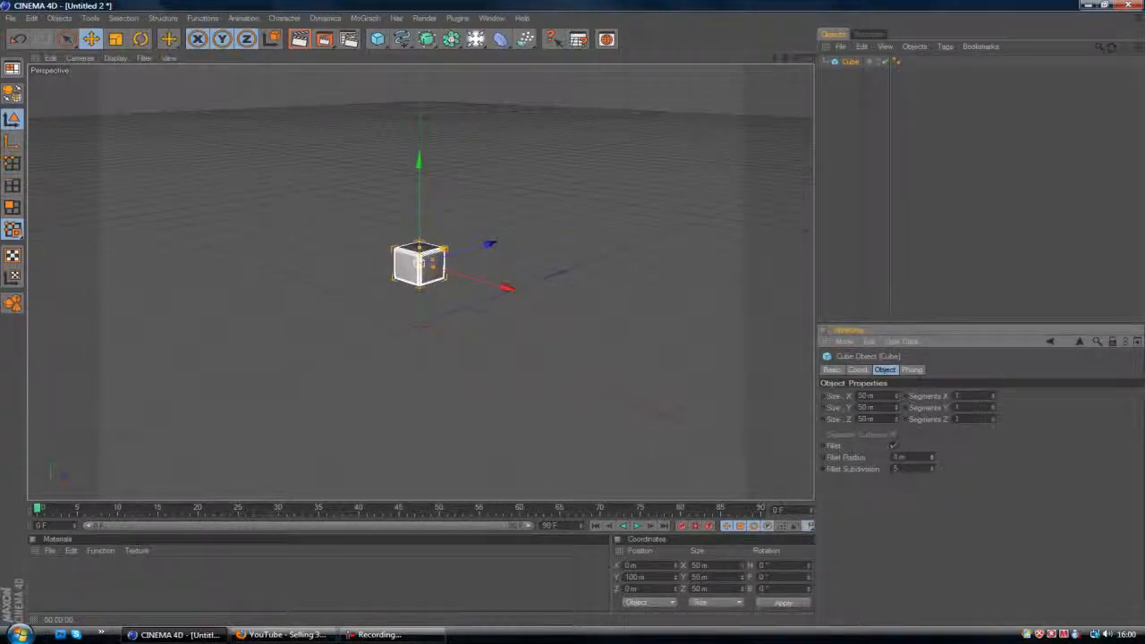
pyautogui.click(544, 301)
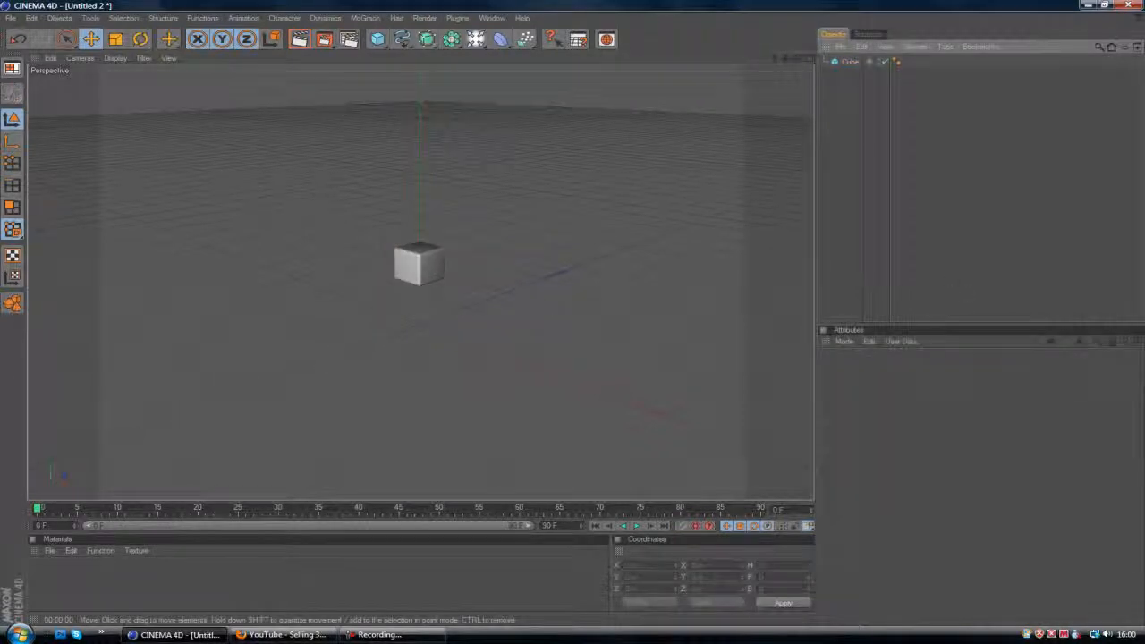
pyautogui.click(850, 62)
pyautogui.moveTo(933, 460)
pyautogui.mouseDown()
pyautogui.moveTo(933, 449)
pyautogui.moveTo(934, 464)
pyautogui.mouseUp()
pyautogui.click(937, 224)
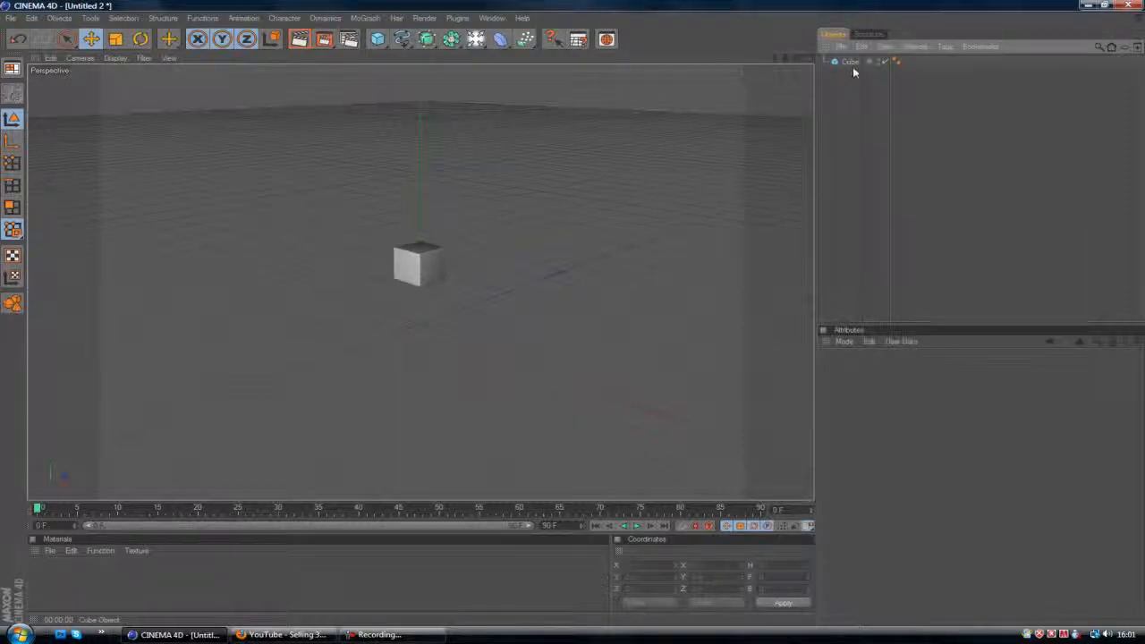
# - Add a MoGraph Cloner Object and make the cube its child
pyautogui.click(367, 19)
pyautogui.click(386, 86)
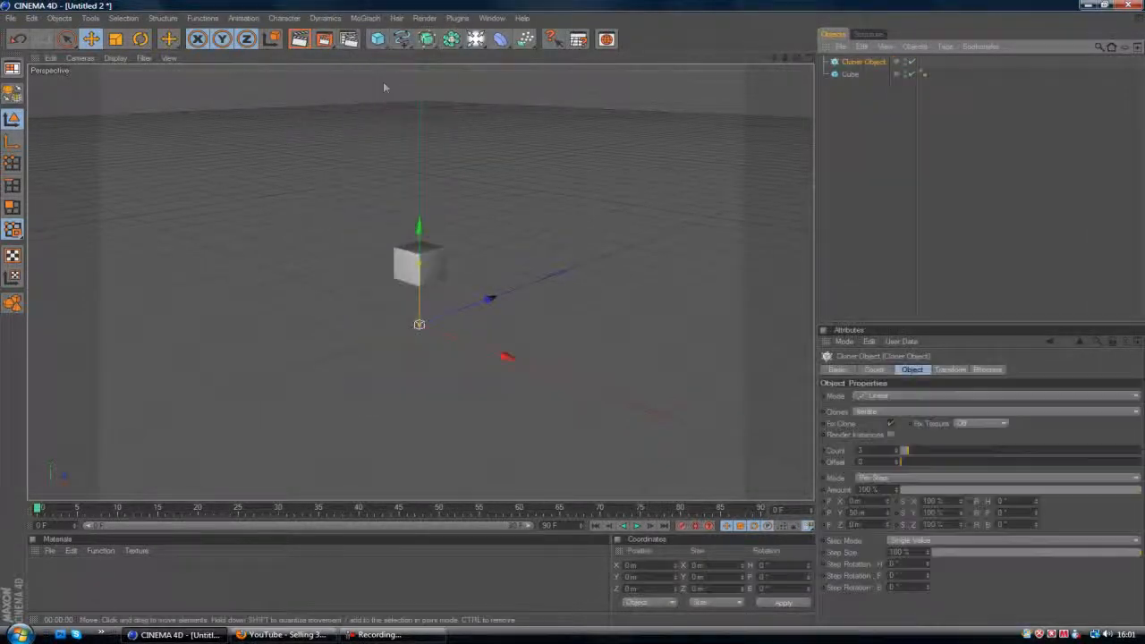
pyautogui.click(850, 75)
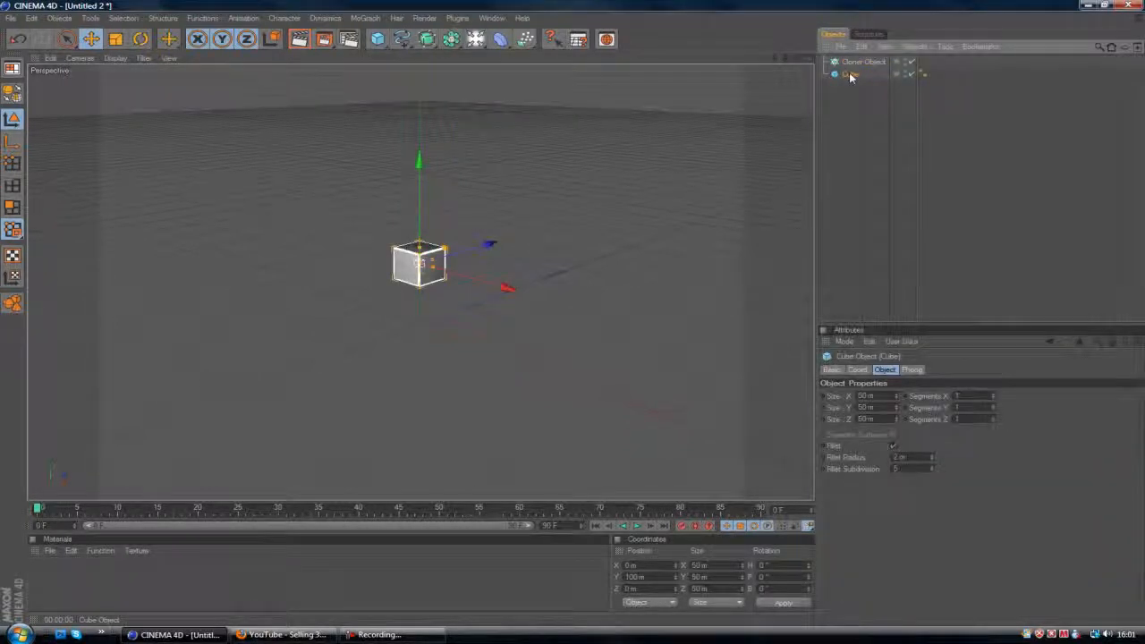
pyautogui.moveTo(850, 74); pyautogui.dragTo(854, 63)
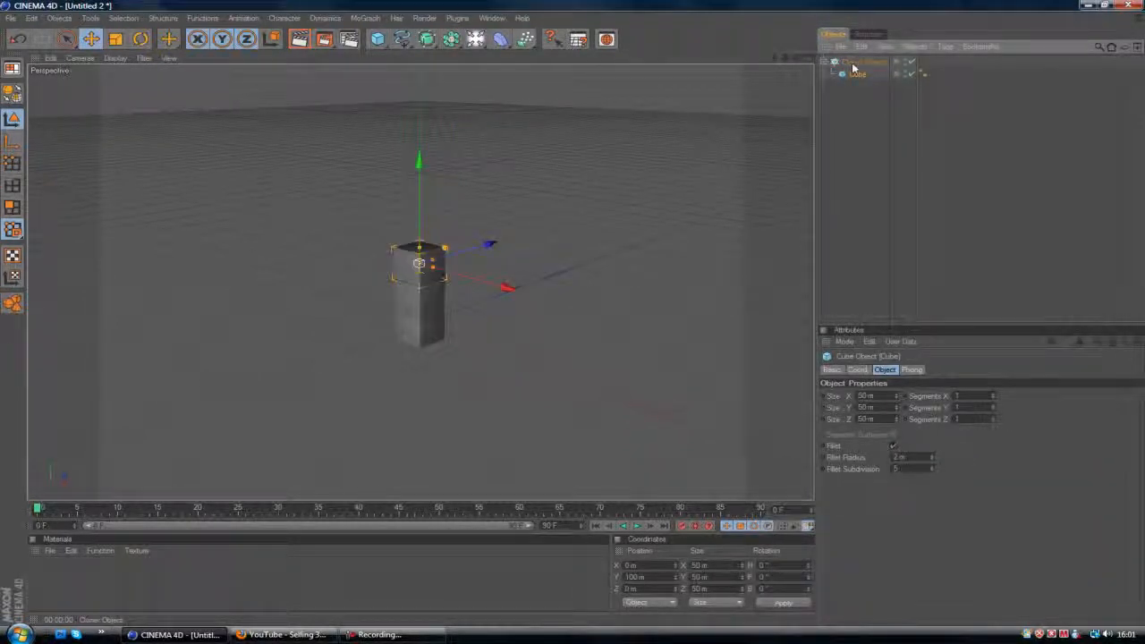
# - Set the Cloner Object's count to 1 and raise the cloner to about 157 m on the Y axis
pyautogui.click(854, 62)
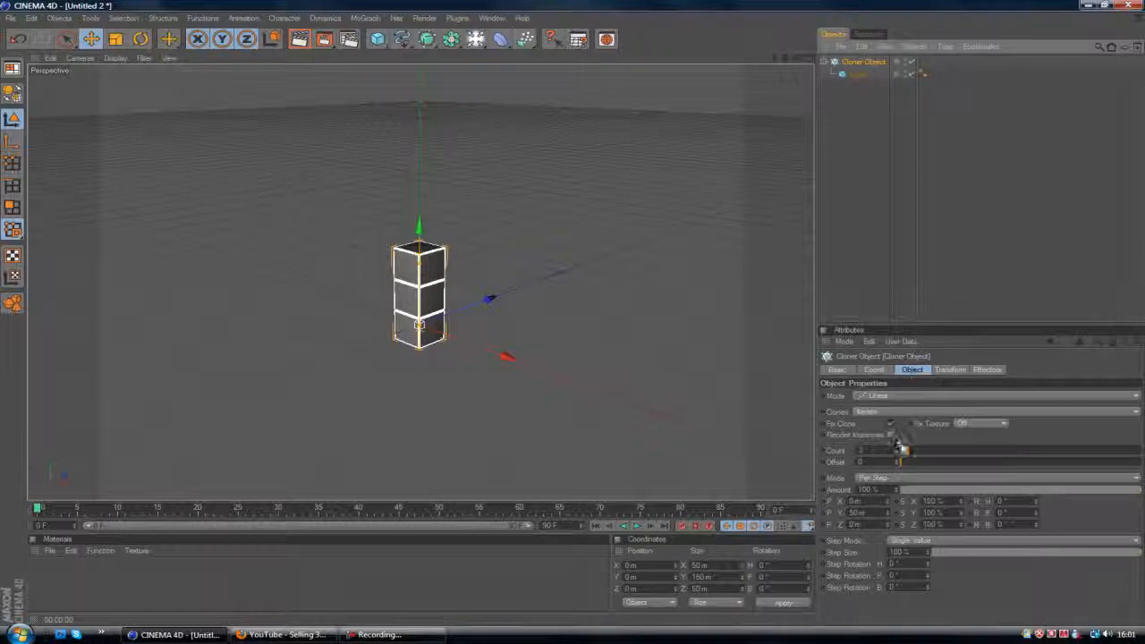
pyautogui.moveTo(907, 454); pyautogui.dragTo(904, 453)
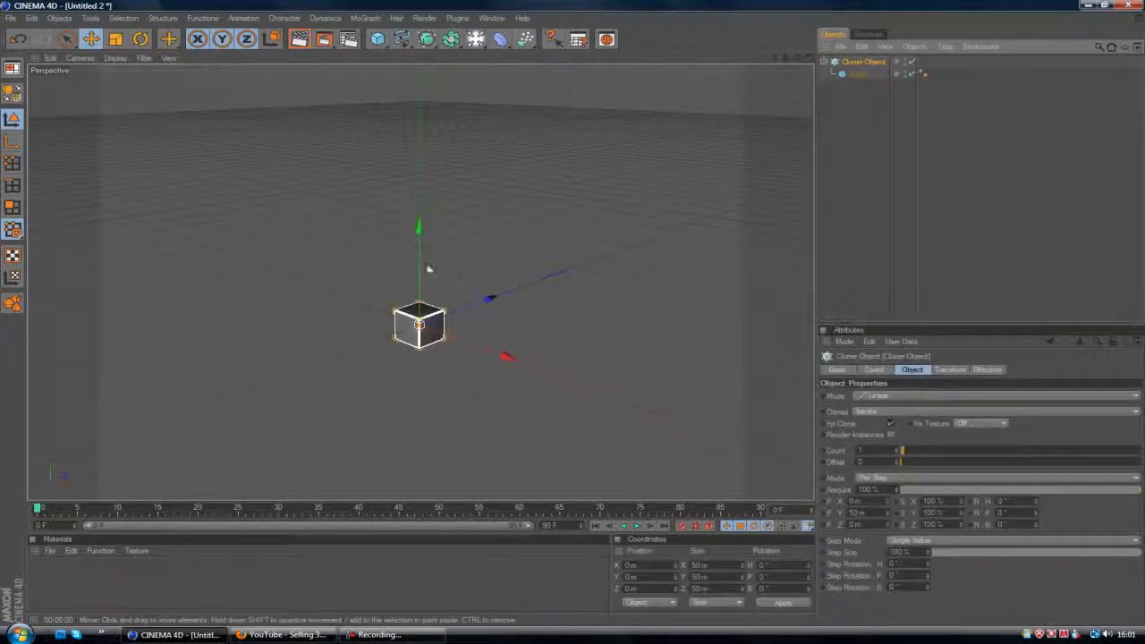
pyautogui.moveTo(419, 226); pyautogui.dragTo(418, 121)
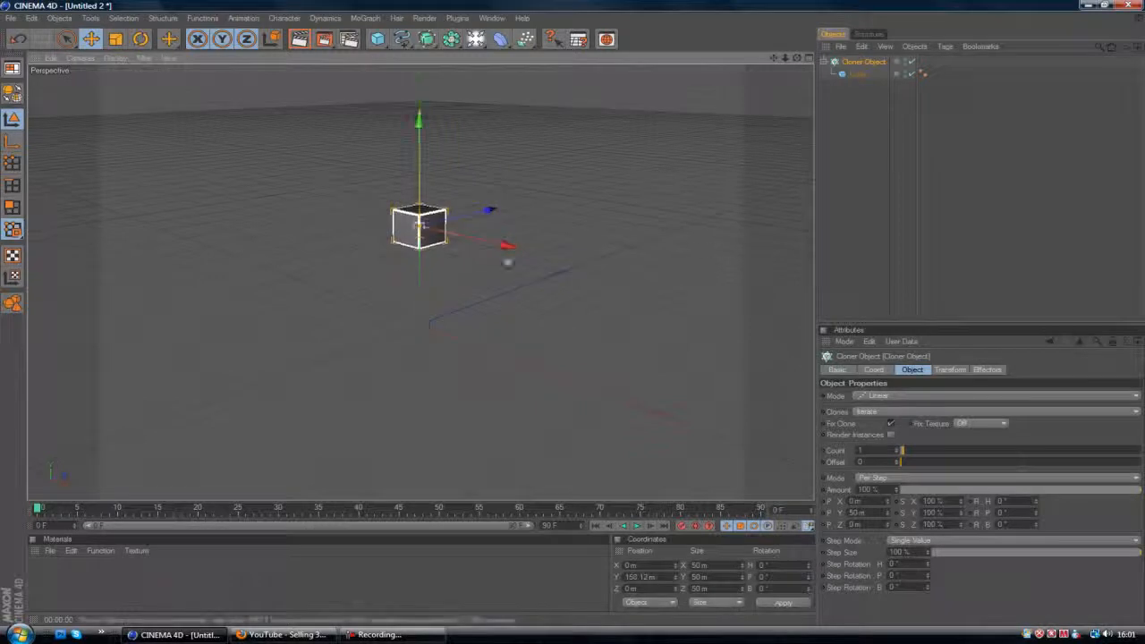
pyautogui.click(886, 238)
pyautogui.click(825, 62)
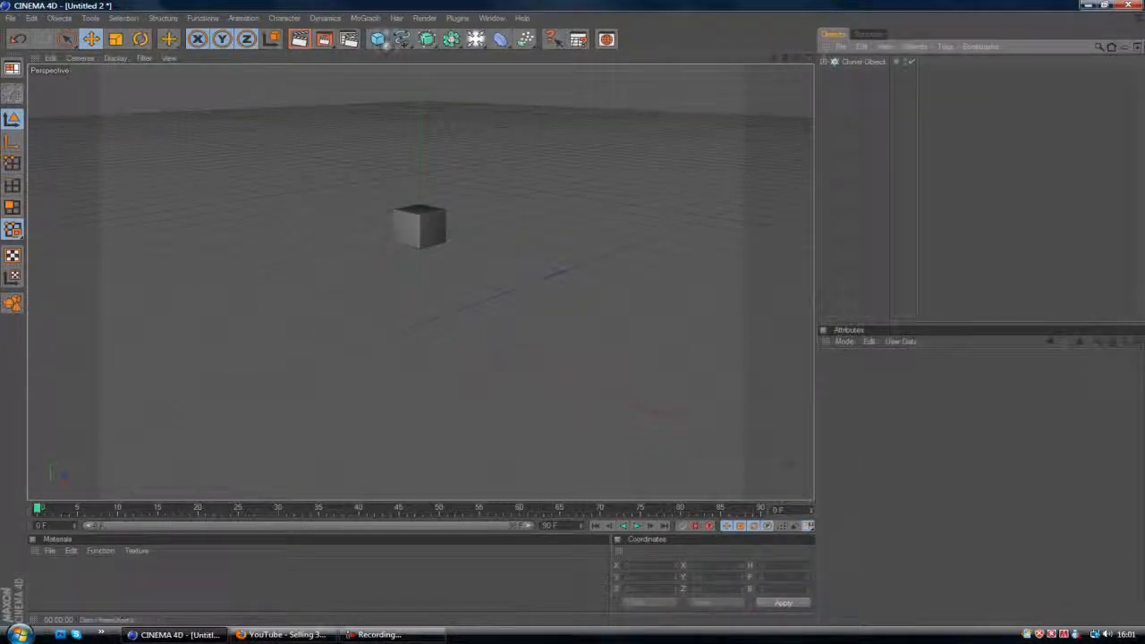
# - Add a particle Emitter to the scene and expand the Cloner Object's hierarchy
pyautogui.moveTo(525, 38); pyautogui.dragTo(567, 48)
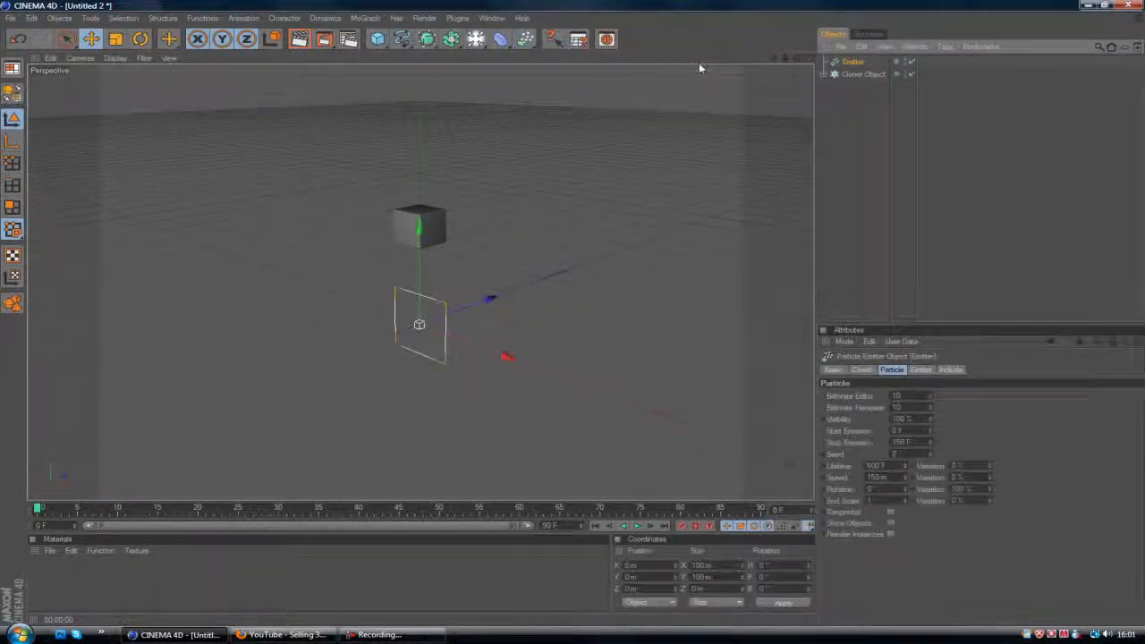
pyautogui.click(824, 73)
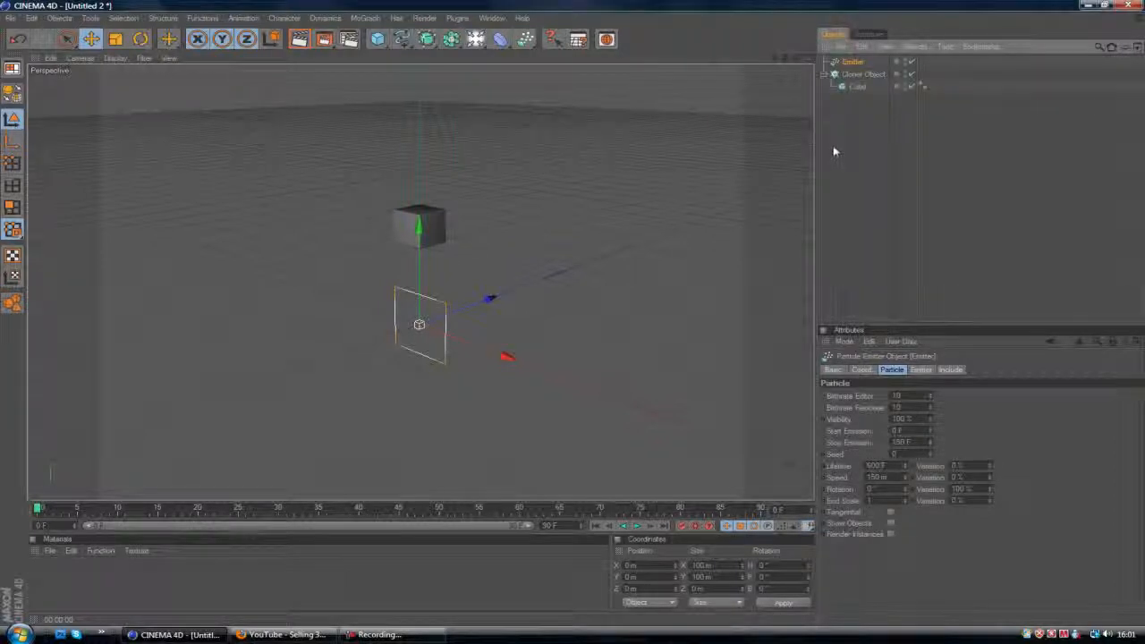
# - Examine the Emitter, Cloner Object and Cube one by one in the new scene's hierarchy
pyautogui.click(853, 86)
pyautogui.click(852, 63)
pyautogui.click(849, 75)
pyautogui.click(855, 88)
pyautogui.click(857, 77)
pyautogui.click(854, 64)
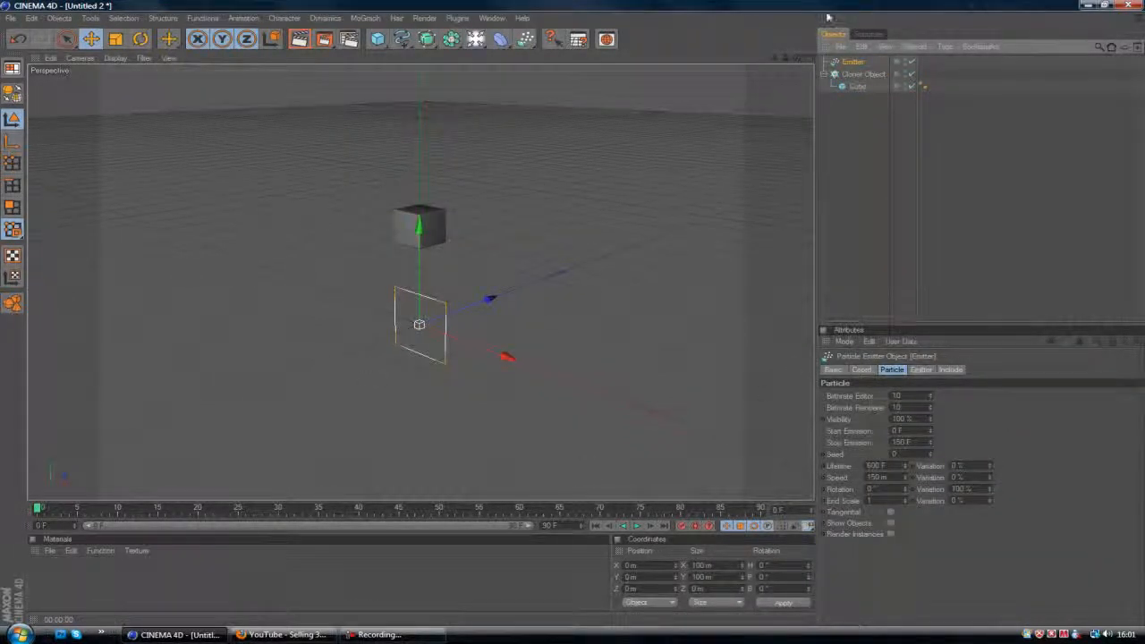
pyautogui.click(861, 74)
pyautogui.click(858, 86)
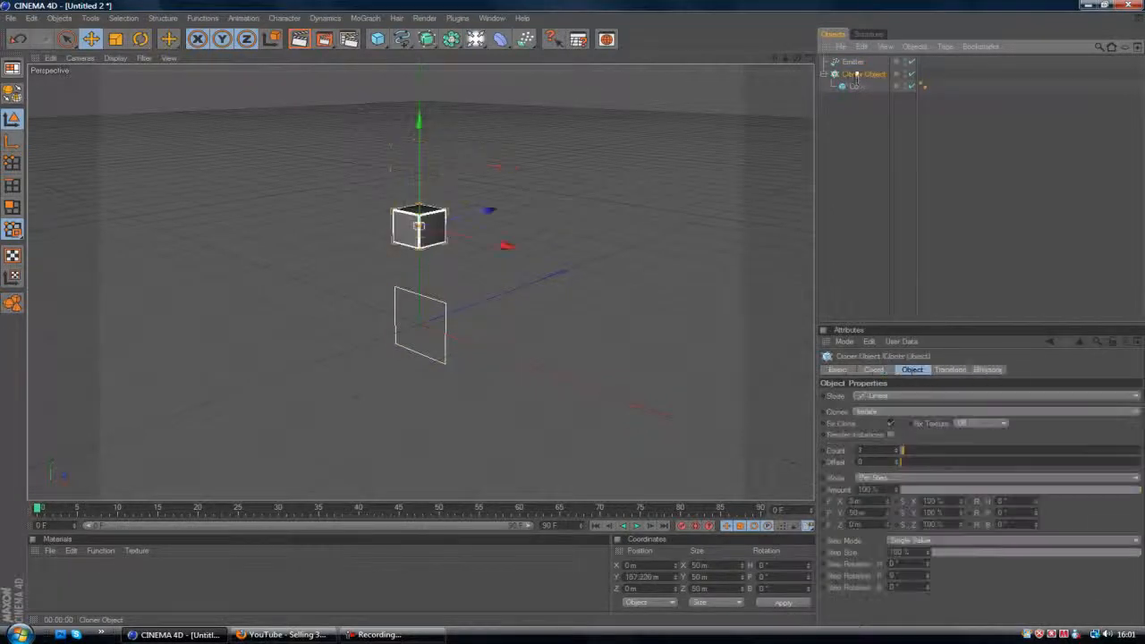
pyautogui.click(852, 62)
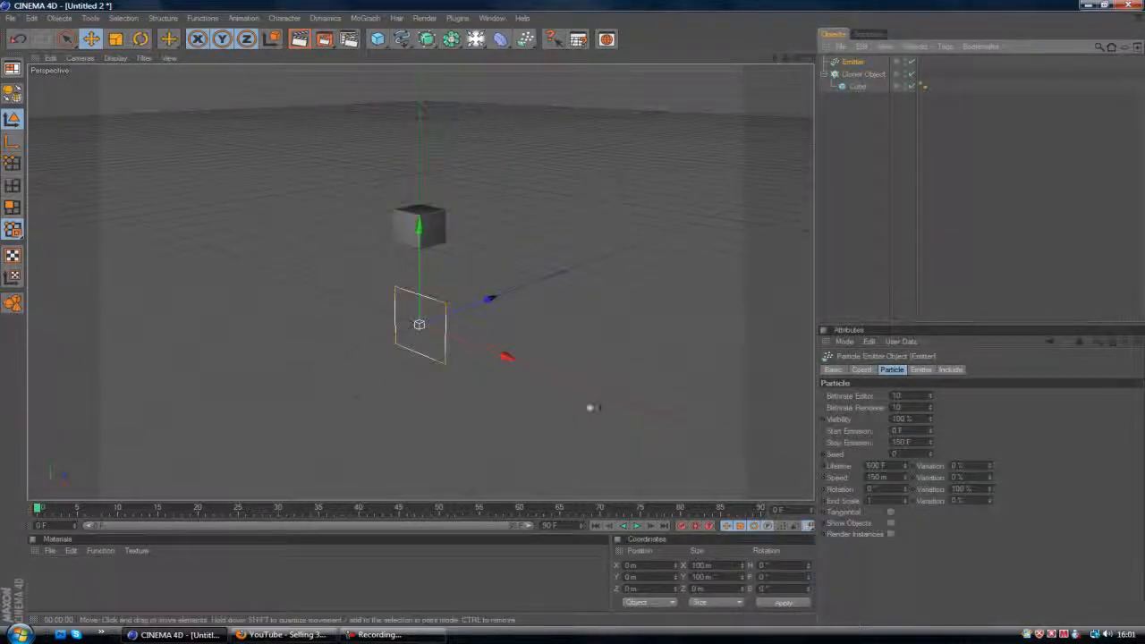
# - Make the Cloner Object a child of the Emitter and check the Emitter, Cloner Object and Cube hierarchy
pyautogui.click(863, 75)
pyautogui.moveTo(857, 65); pyautogui.dragTo(857, 65)
pyautogui.click(882, 125)
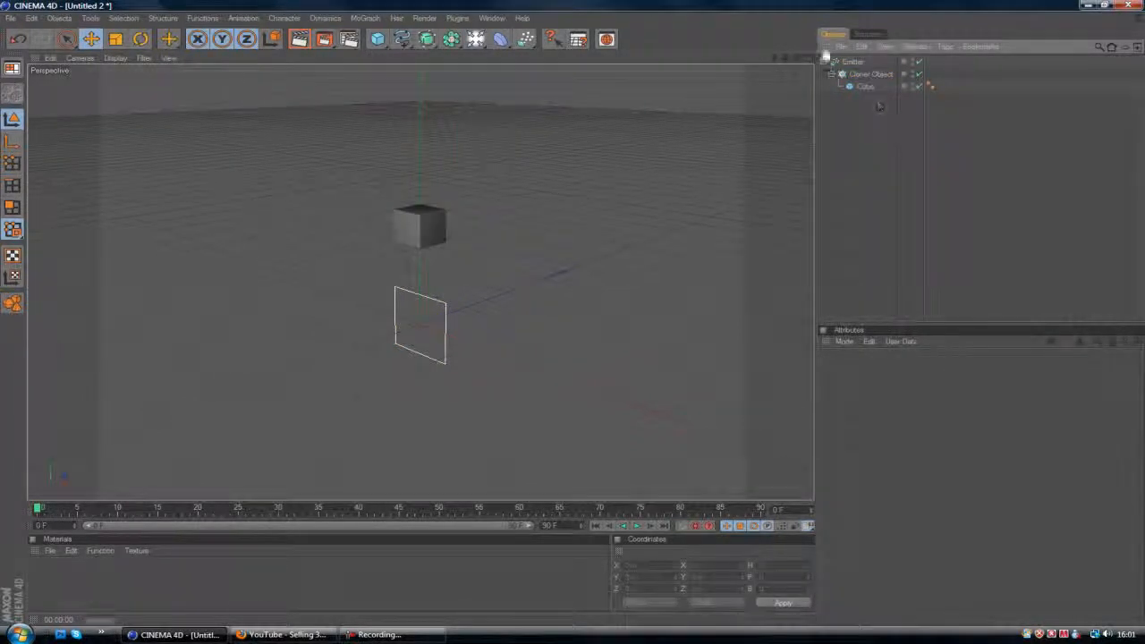
pyautogui.click(846, 63)
pyautogui.click(861, 75)
pyautogui.click(866, 87)
pyautogui.click(877, 112)
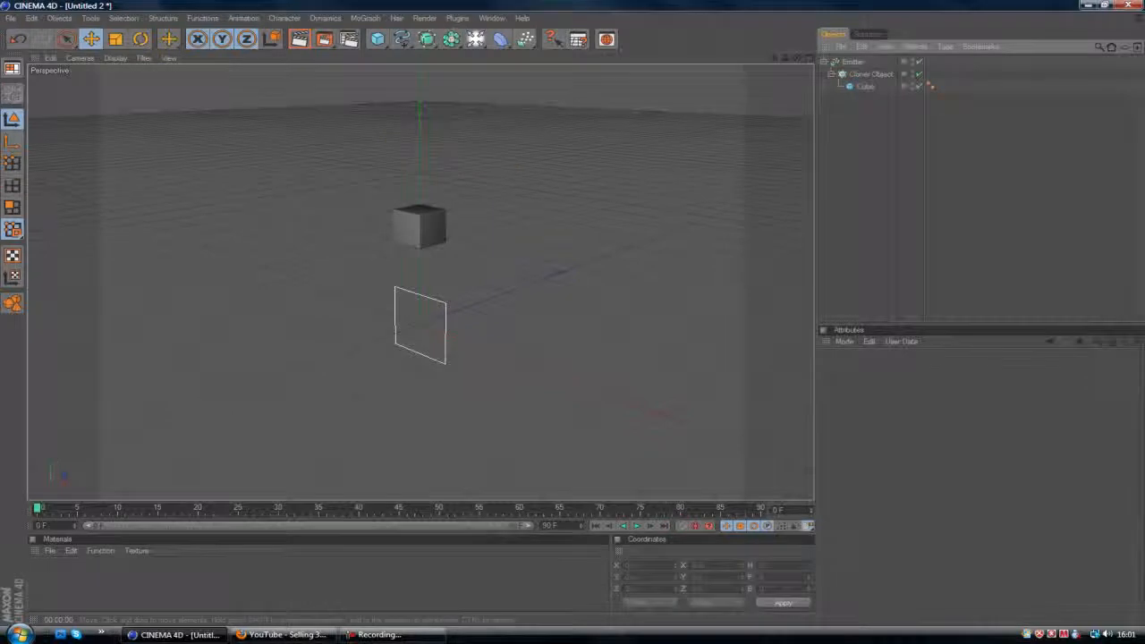
# - Preview the Emitter's particle stream from a turned view and enable Show Objects so the Emitter sends out cubes
pyautogui.moveTo(797, 59); pyautogui.dragTo(726, 37)
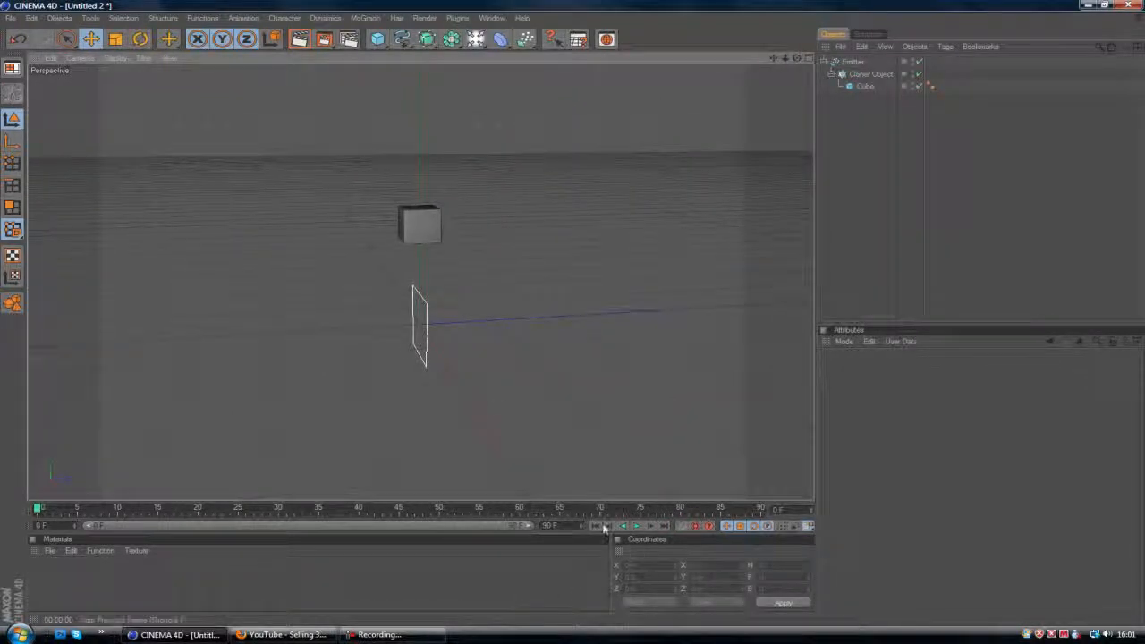
pyautogui.click(636, 526)
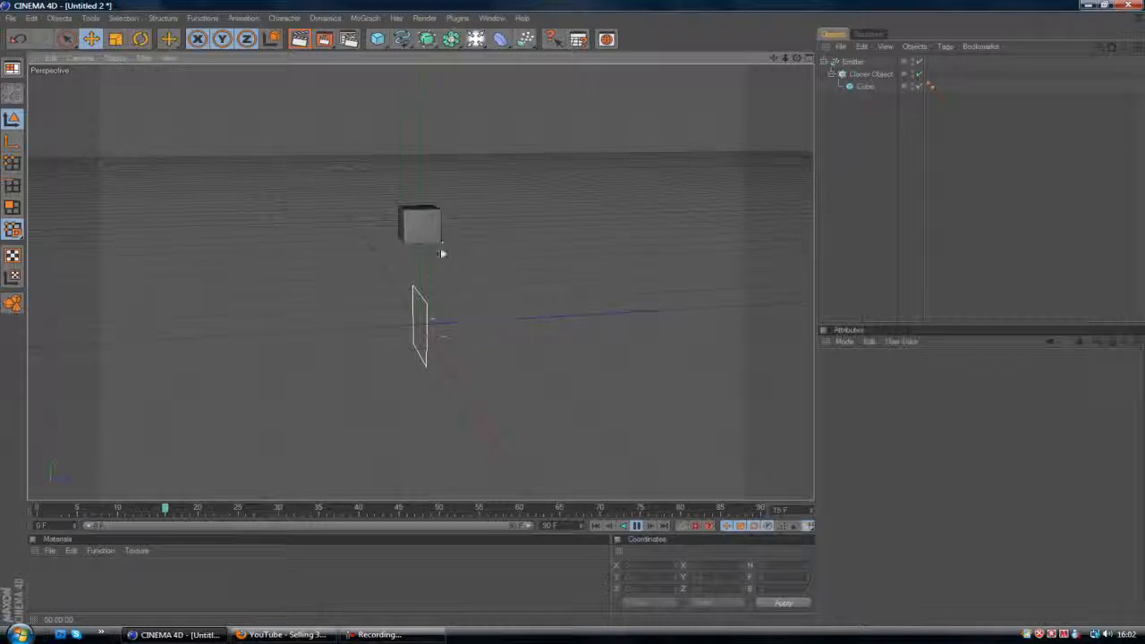
pyautogui.click(636, 528)
pyautogui.click(854, 62)
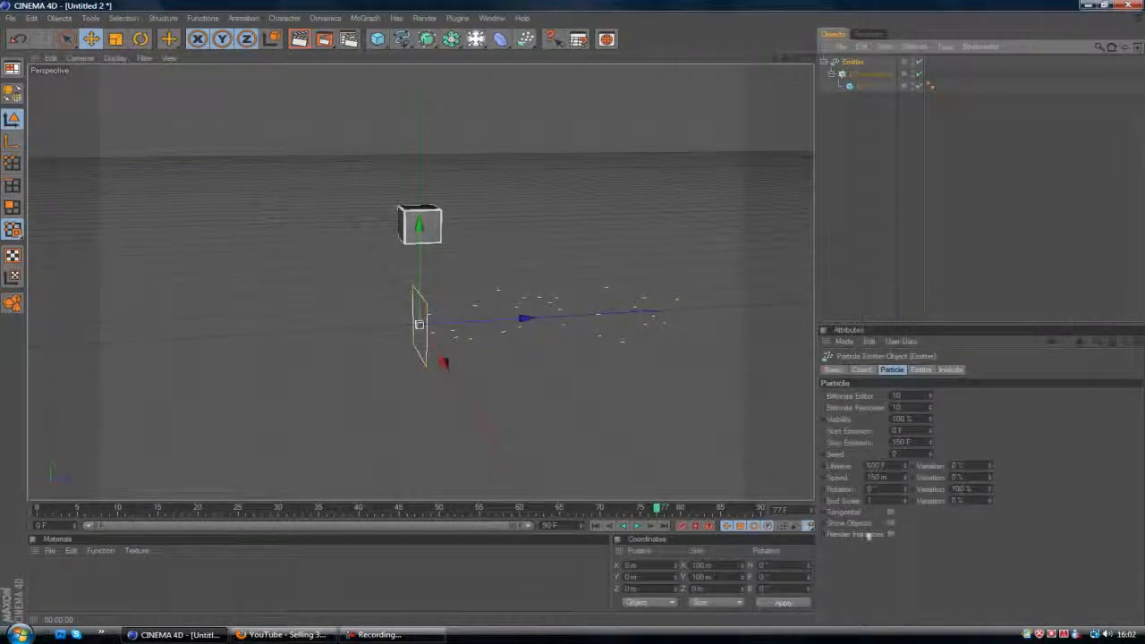
pyautogui.click(890, 523)
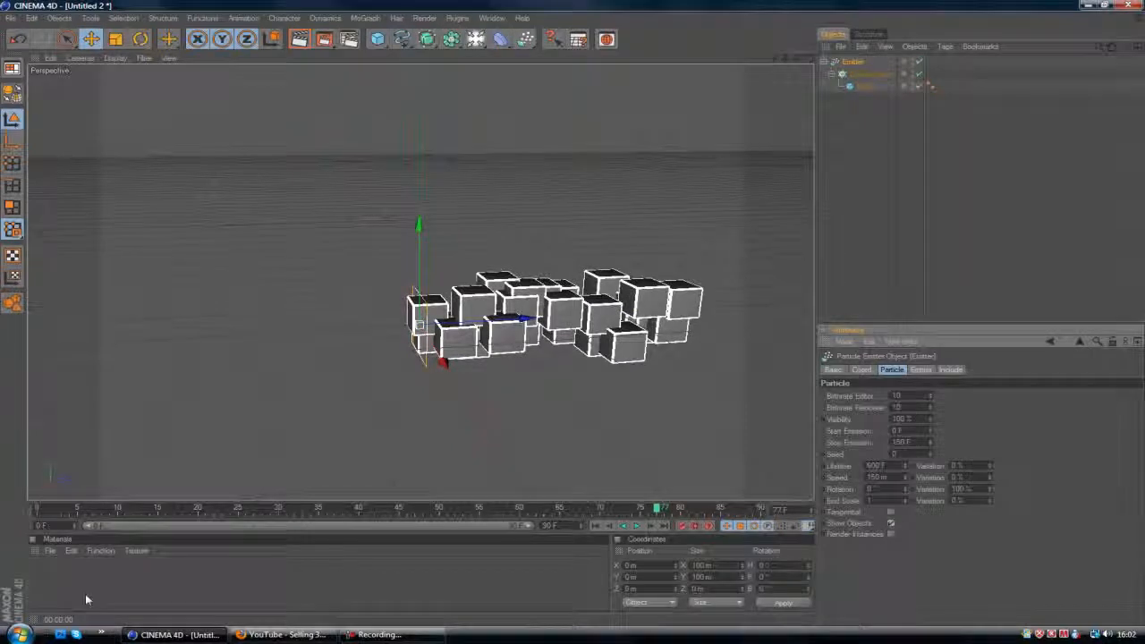
pyautogui.click(792, 225)
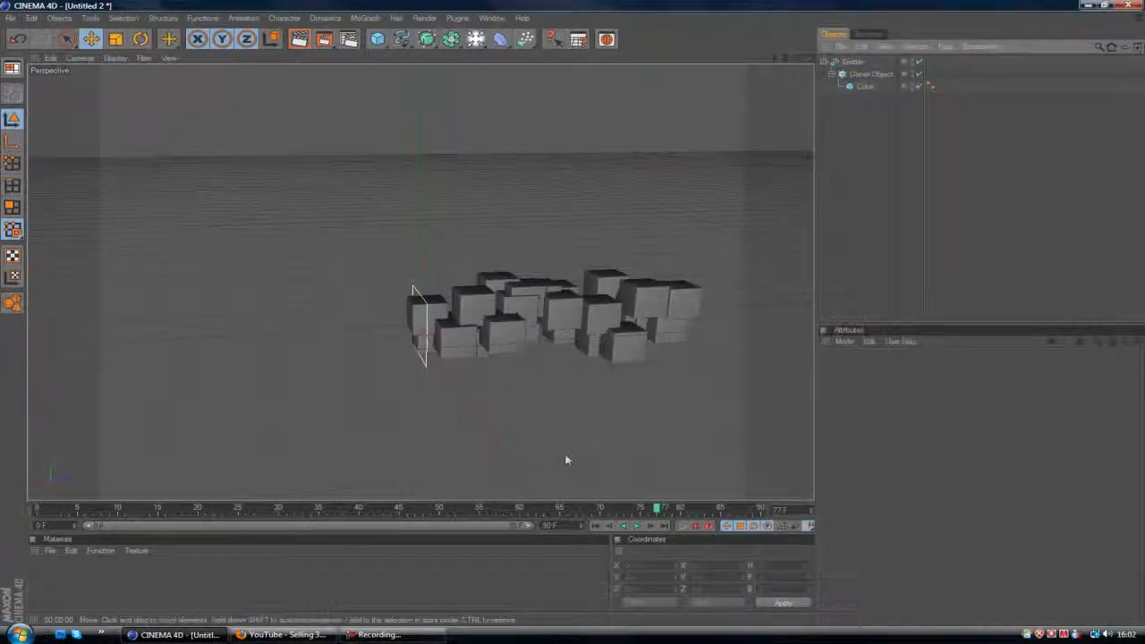
# - Set the Emitter's X-Size and Y-Size to 300 m and play the animation to preview the wider emission
pyautogui.click(852, 61)
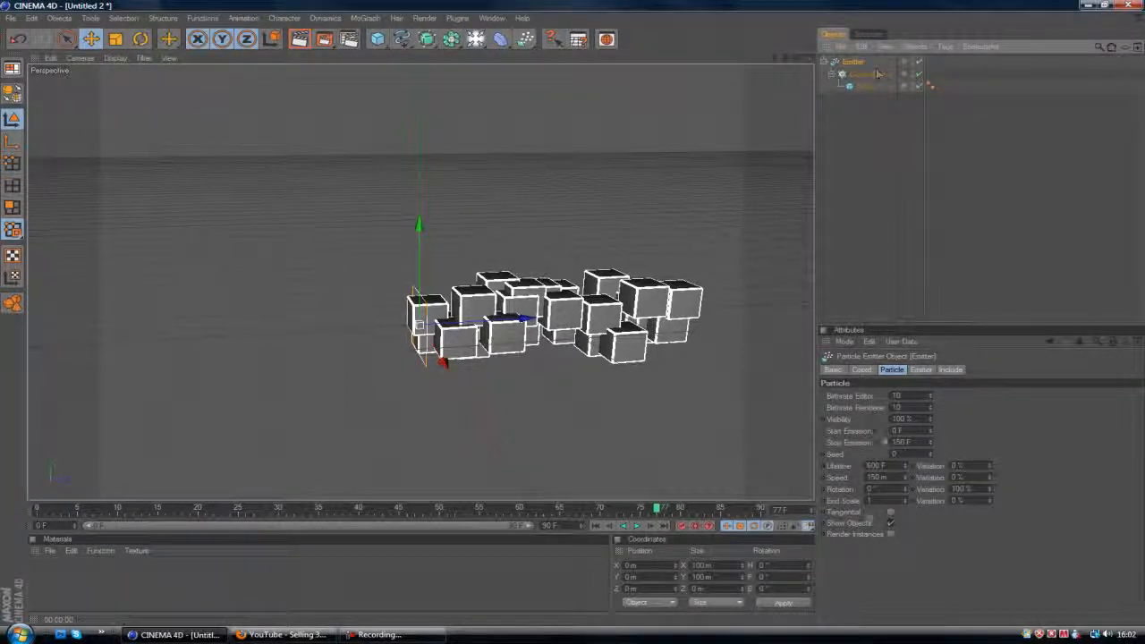
pyautogui.click(922, 370)
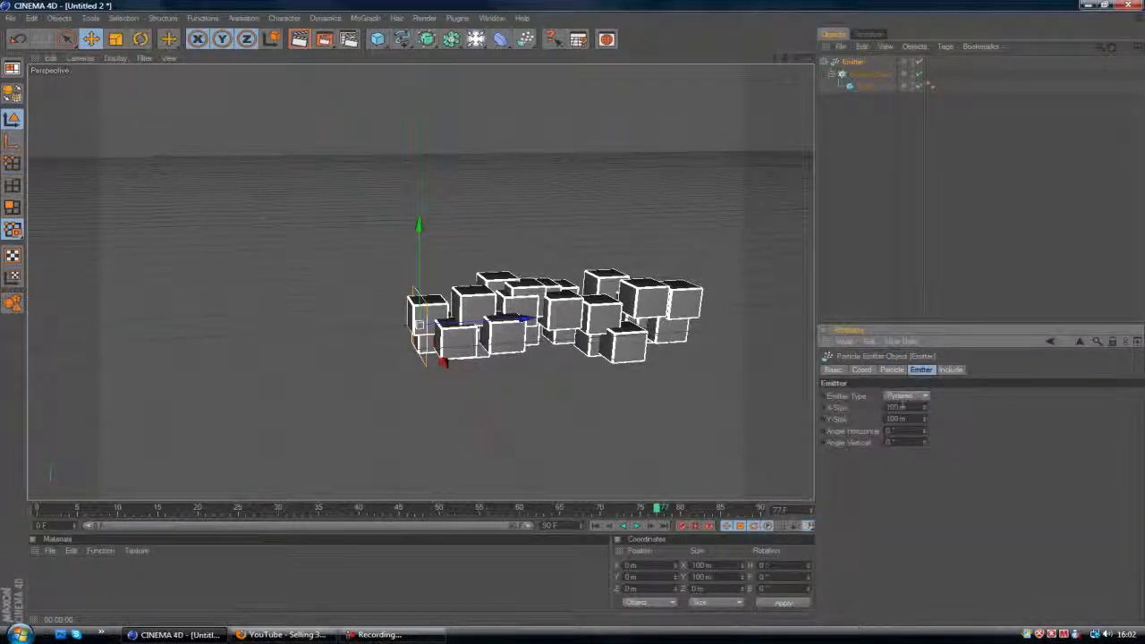
pyautogui.moveTo(901, 407); pyautogui.dragTo(617, 408)
pyautogui.write('30')
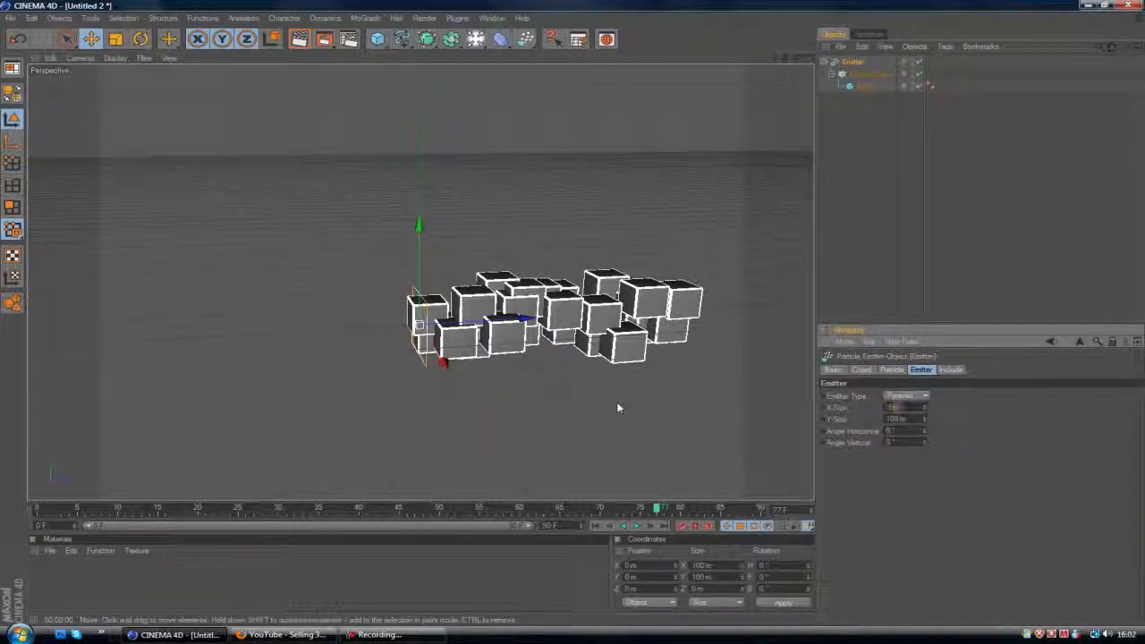
pyautogui.write('0')
pyautogui.press('Tab')
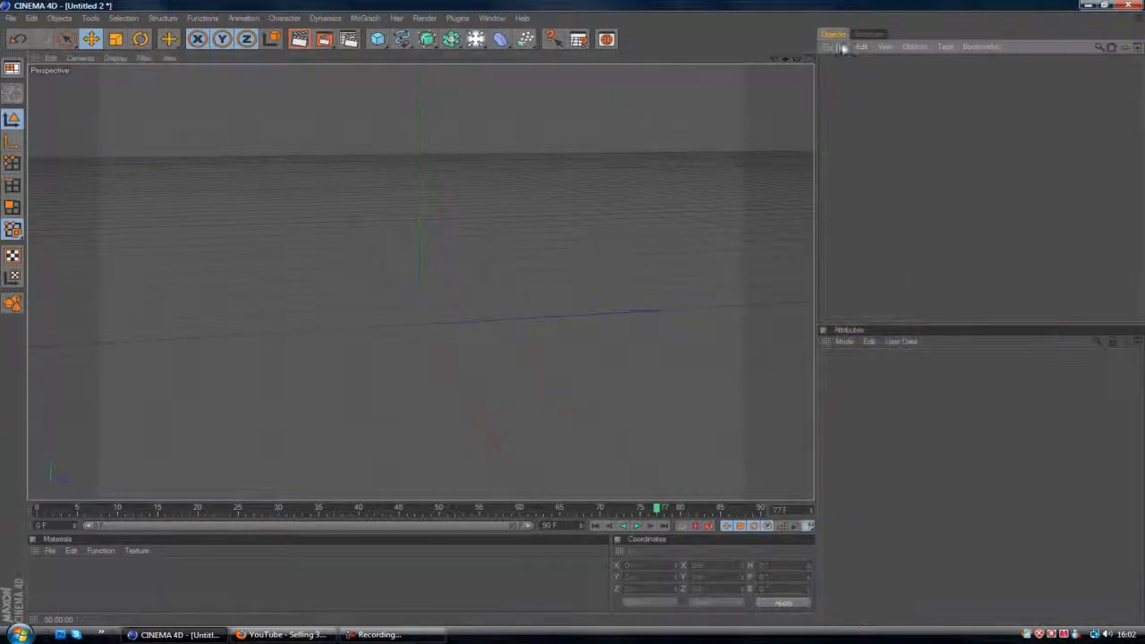
pyautogui.click(840, 45)
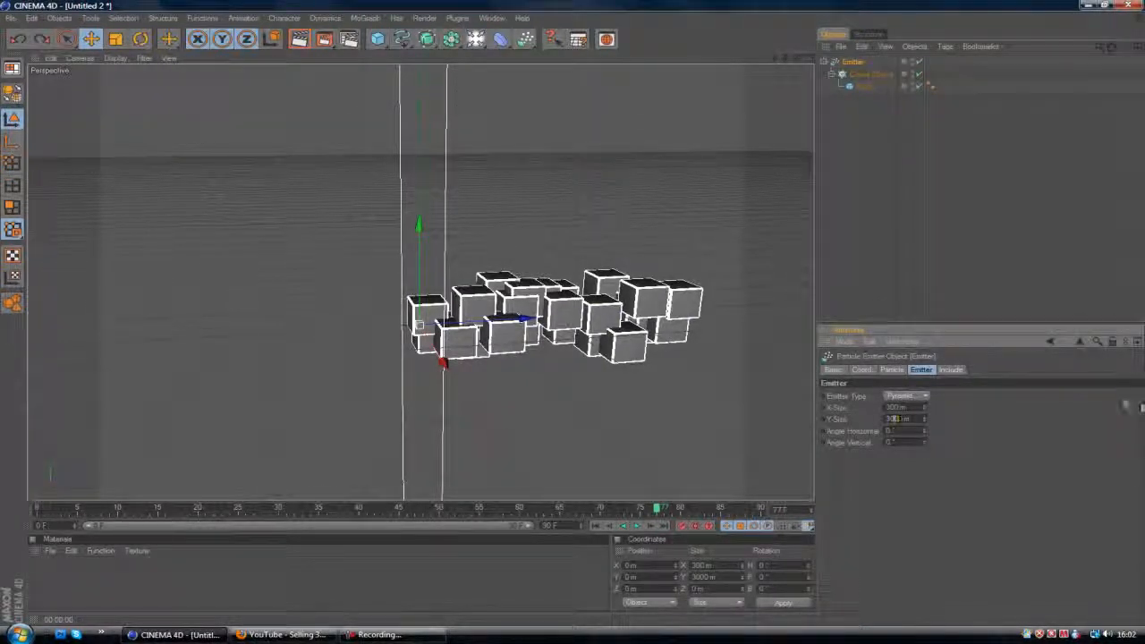
pyautogui.click(958, 223)
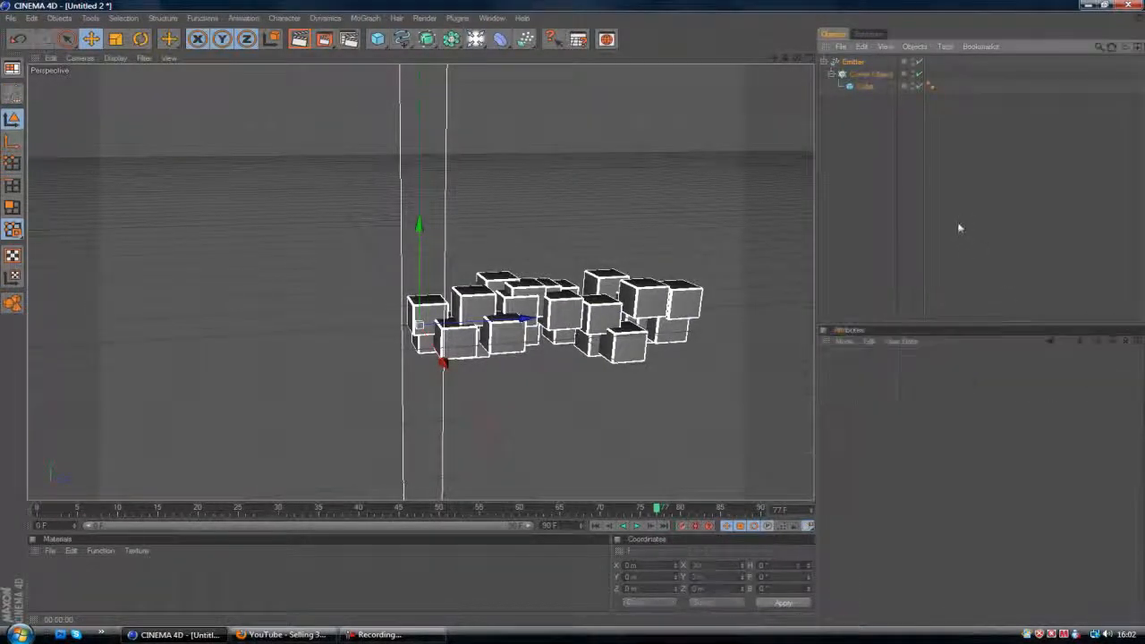
pyautogui.click(855, 62)
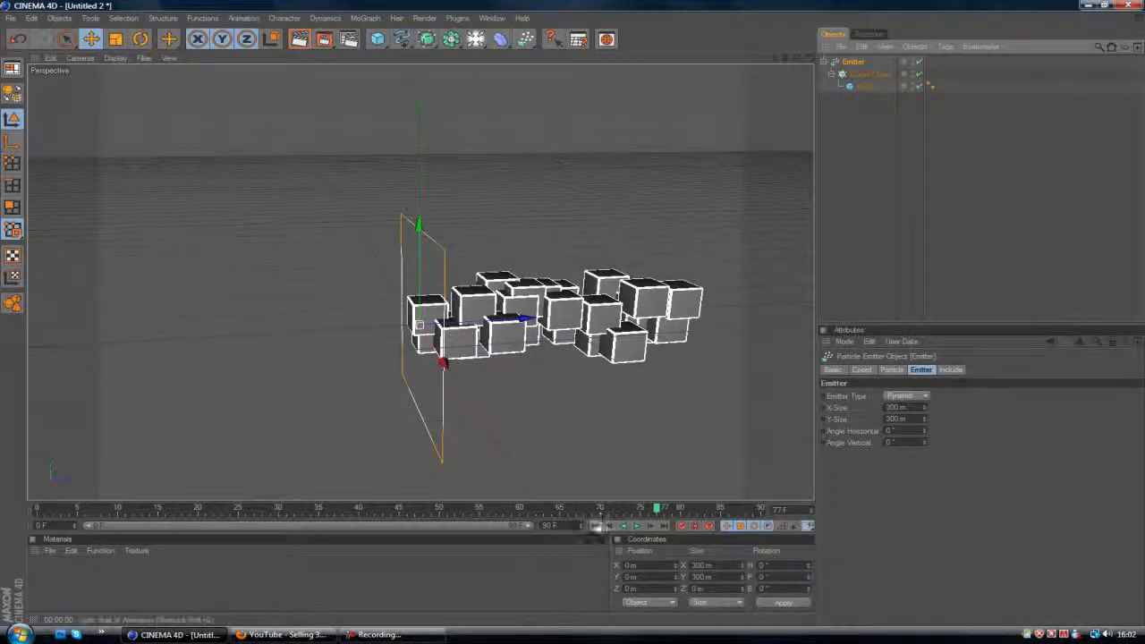
pyautogui.click(637, 526)
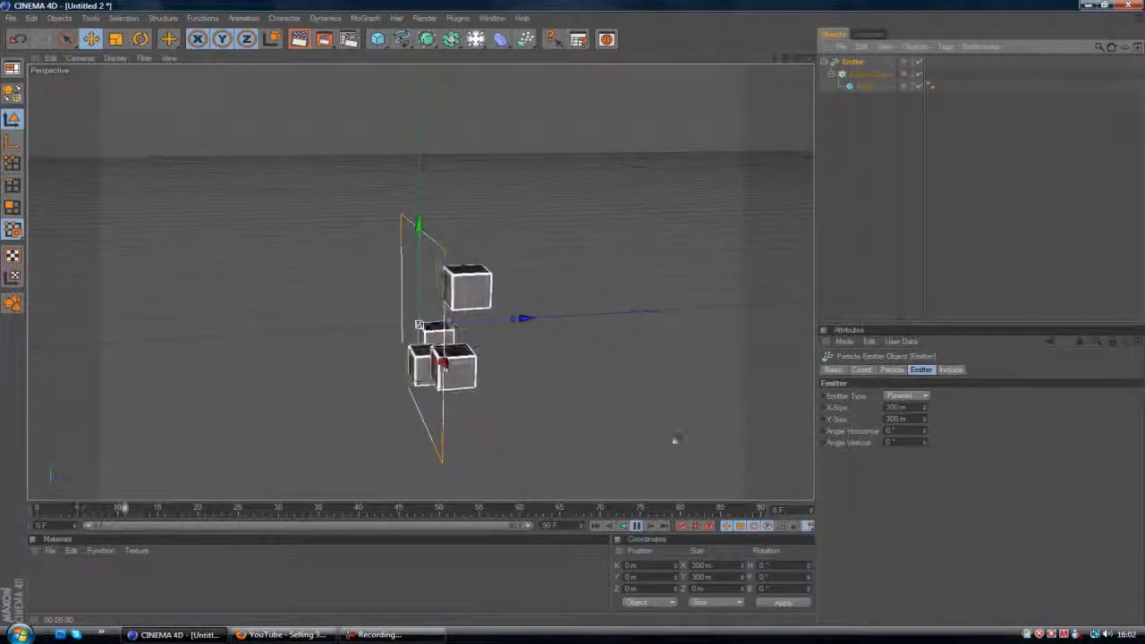
pyautogui.click(958, 197)
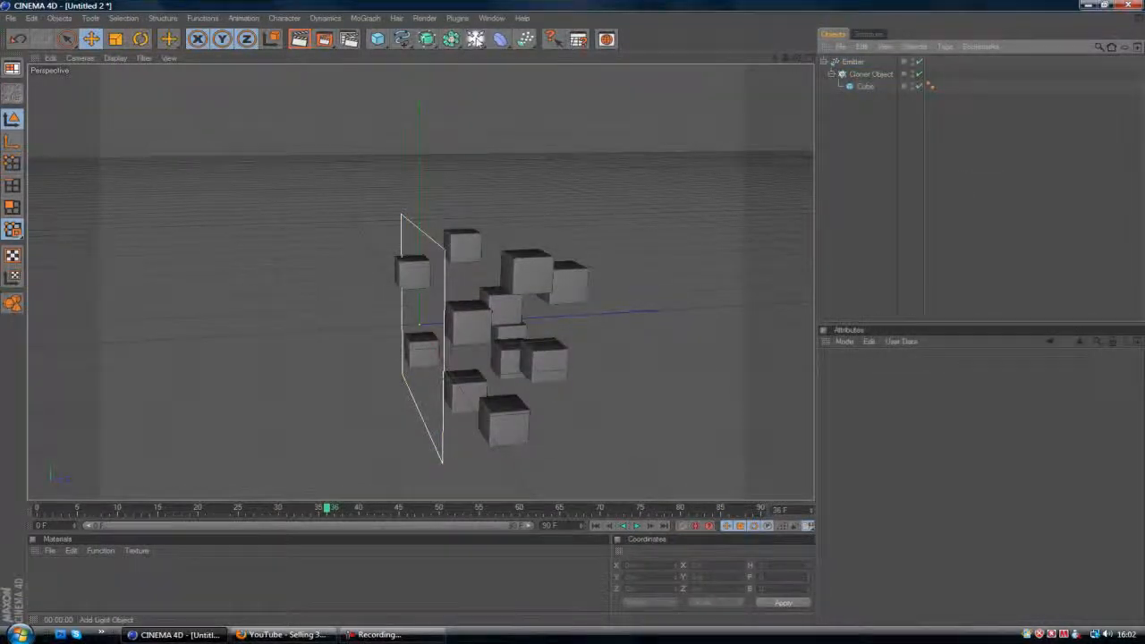
# - Add a Floor object to the scene and raise the Emitter above it to about 445 m on the Y axis
pyautogui.click(476, 40)
pyautogui.click(612, 97)
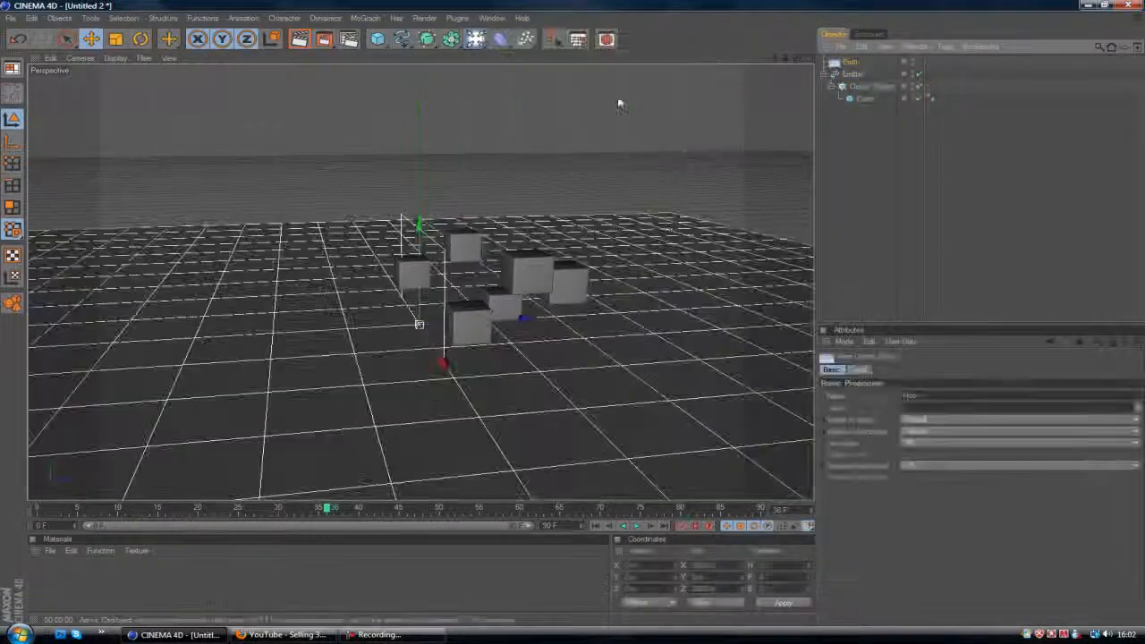
pyautogui.click(850, 75)
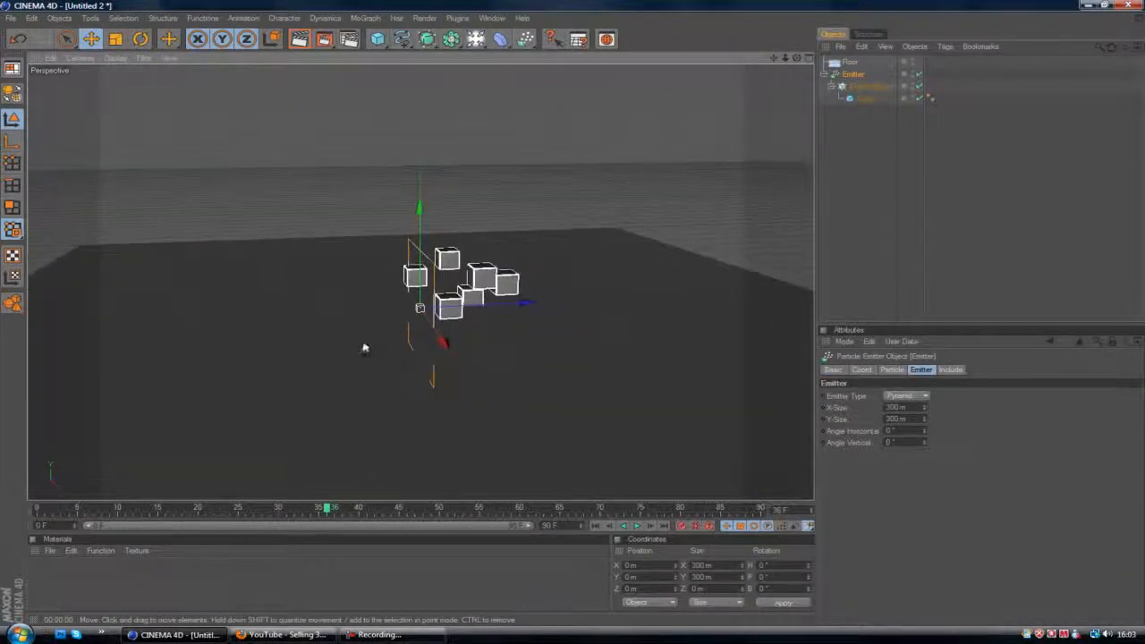
pyautogui.scroll(-2, 365, 350)
pyautogui.moveTo(420, 204); pyautogui.dragTo(420, 68)
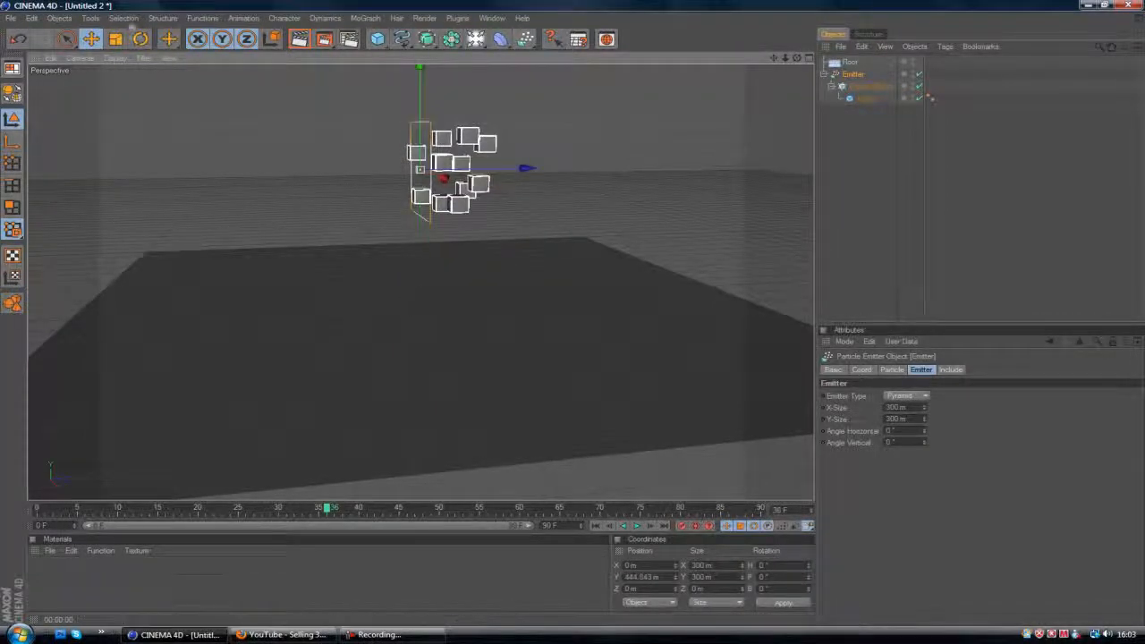
# - Rotate the Emitter's pitch to about -79° so it points down at the floor, and raise it to about 647 m
pyautogui.click(140, 41)
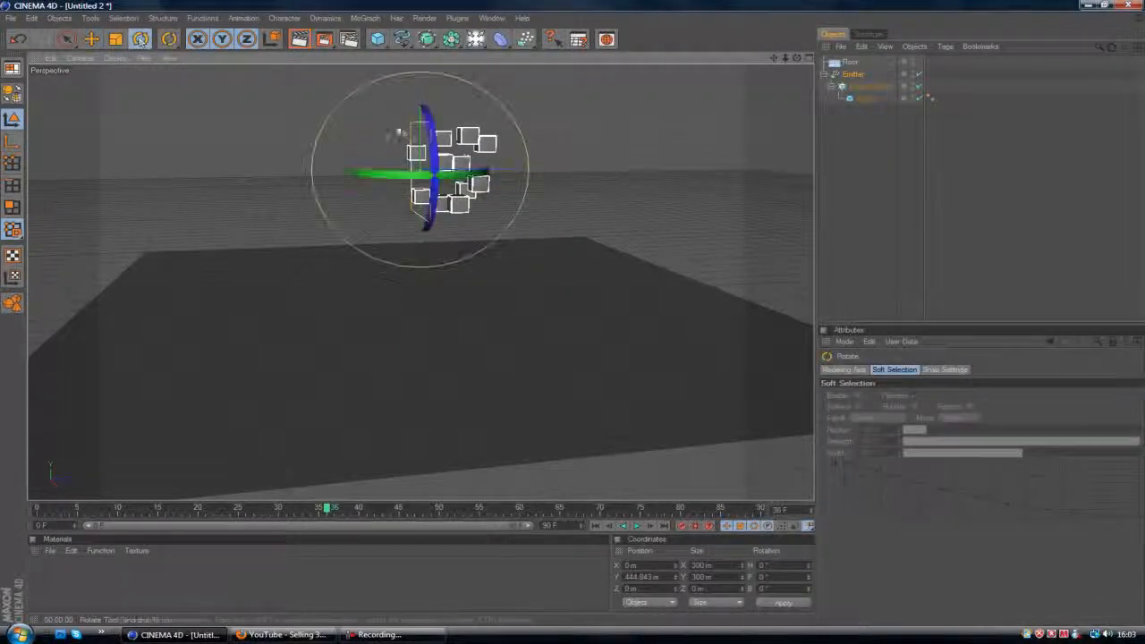
pyautogui.moveTo(451, 119); pyautogui.dragTo(492, 191)
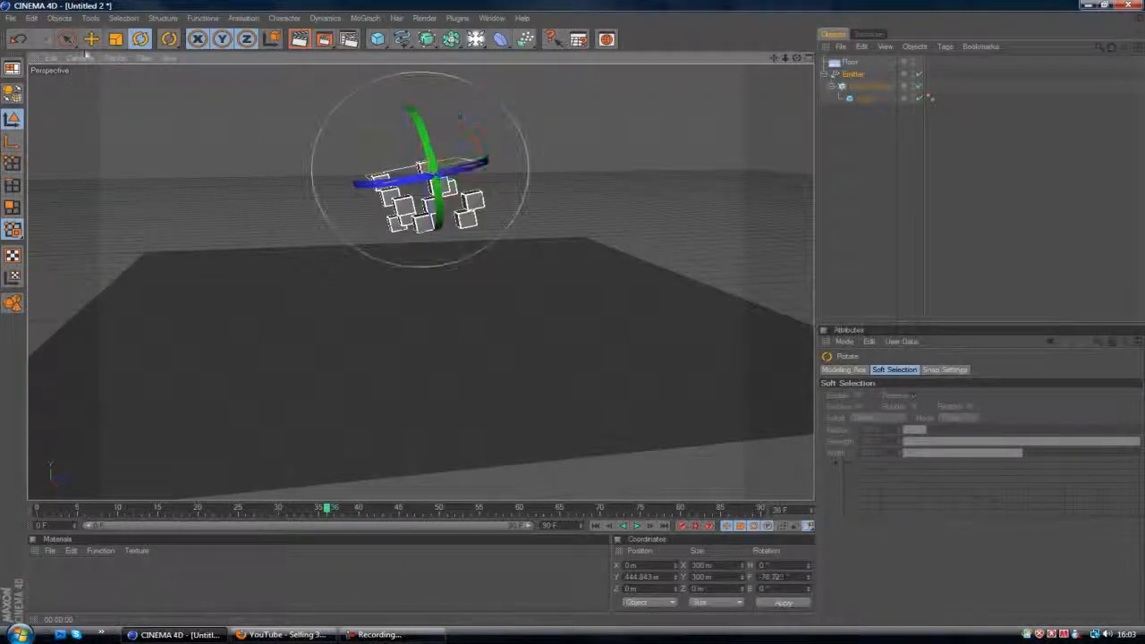
pyautogui.press('e')
pyautogui.moveTo(439, 265); pyautogui.dragTo(427, 196)
pyautogui.scroll(5, 504, 316)
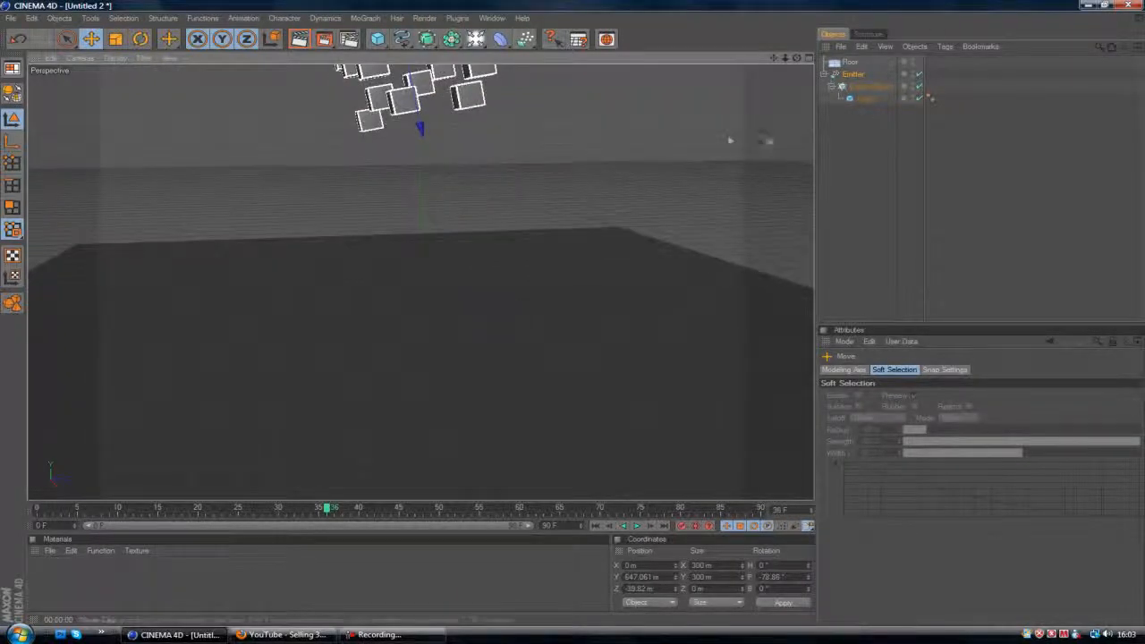
# - Set the animation length to 300 F and extend the visible timeline range to all 300 frames
pyautogui.click(596, 526)
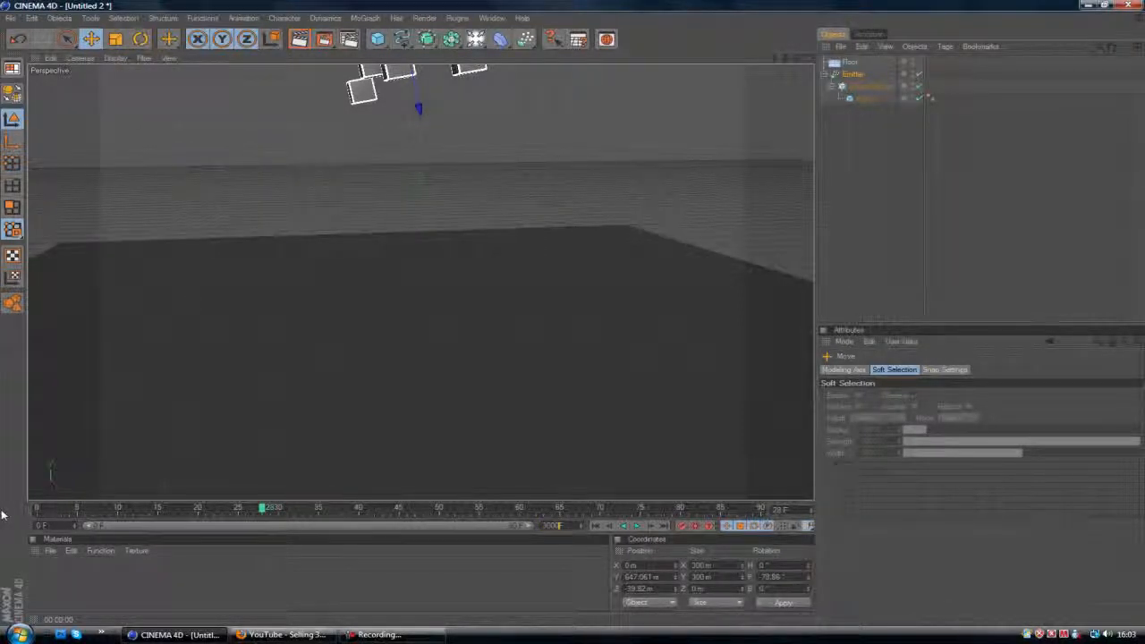
pyautogui.click(941, 202)
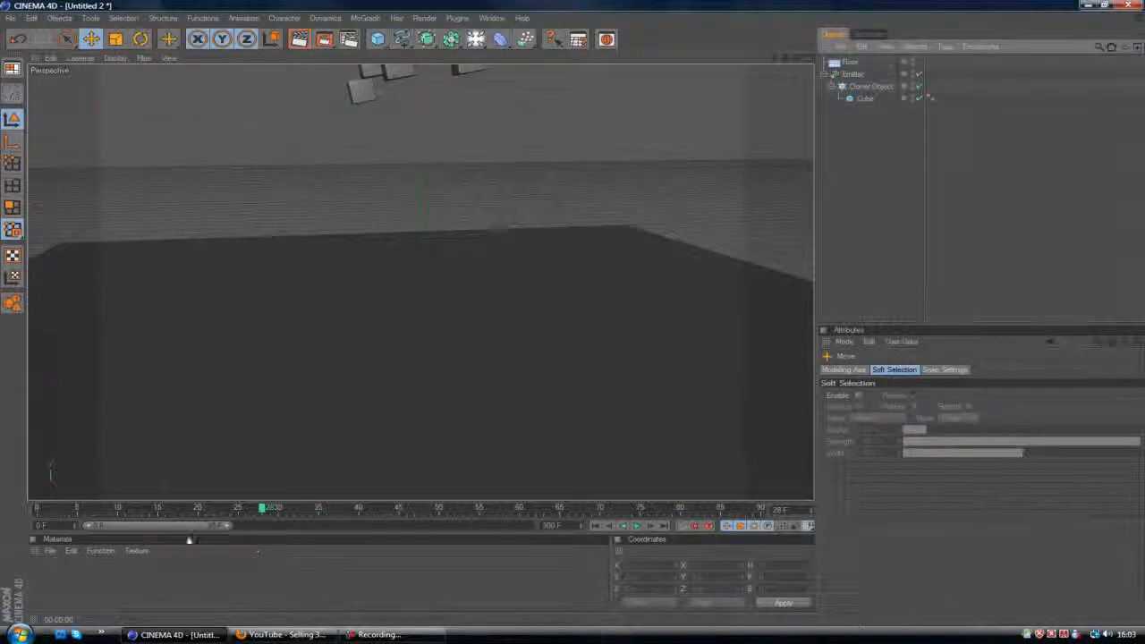
pyautogui.moveTo(222, 531); pyautogui.dragTo(658, 540)
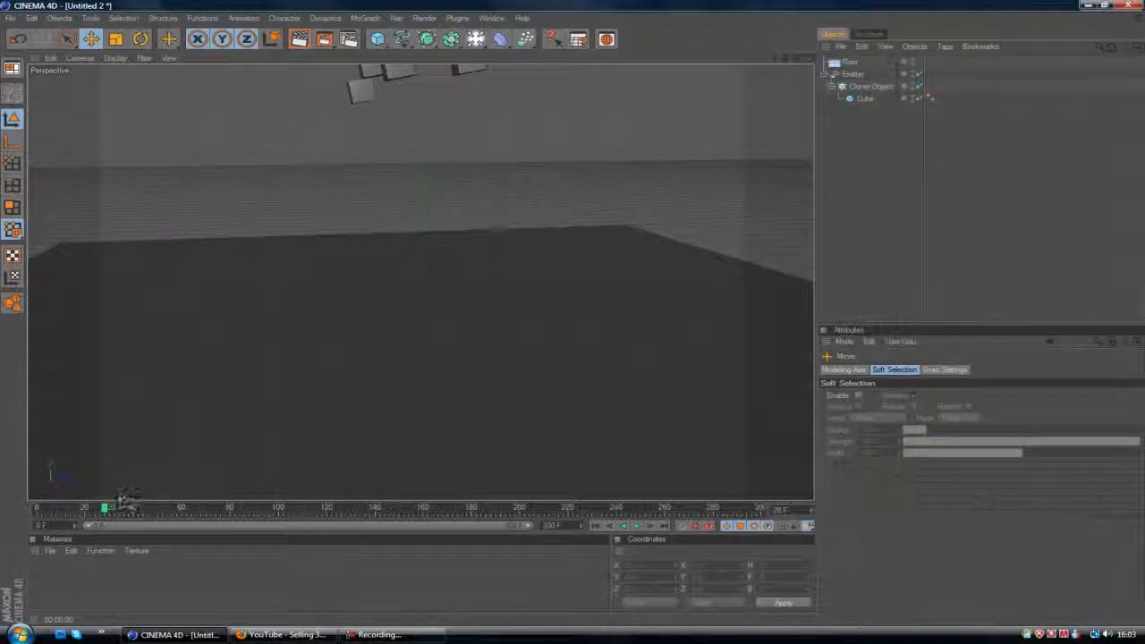
# - Scrub and play the animation to preview the cubes falling from the Emitter toward the floor
pyautogui.moveTo(106, 510); pyautogui.dragTo(221, 539)
pyautogui.click(623, 526)
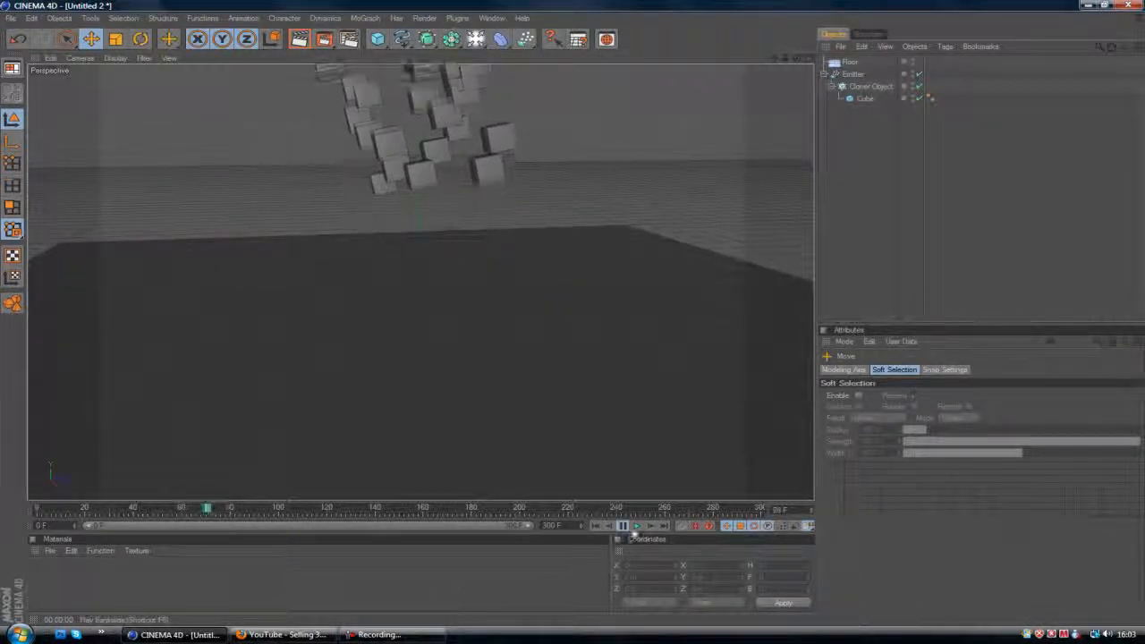
pyautogui.click(637, 527)
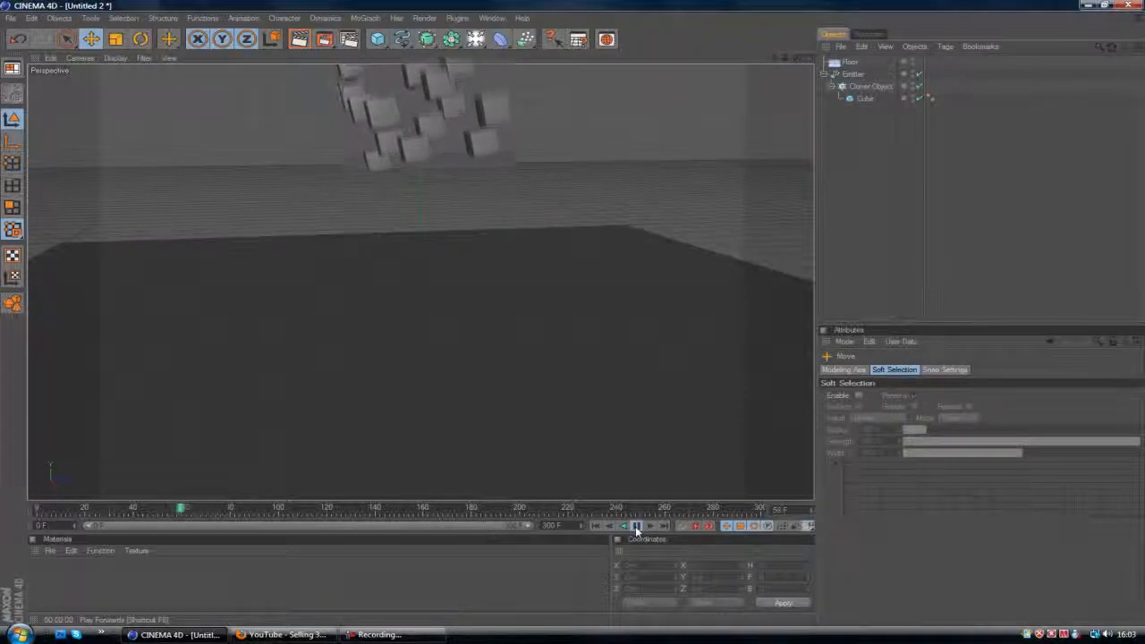
pyautogui.click(637, 527)
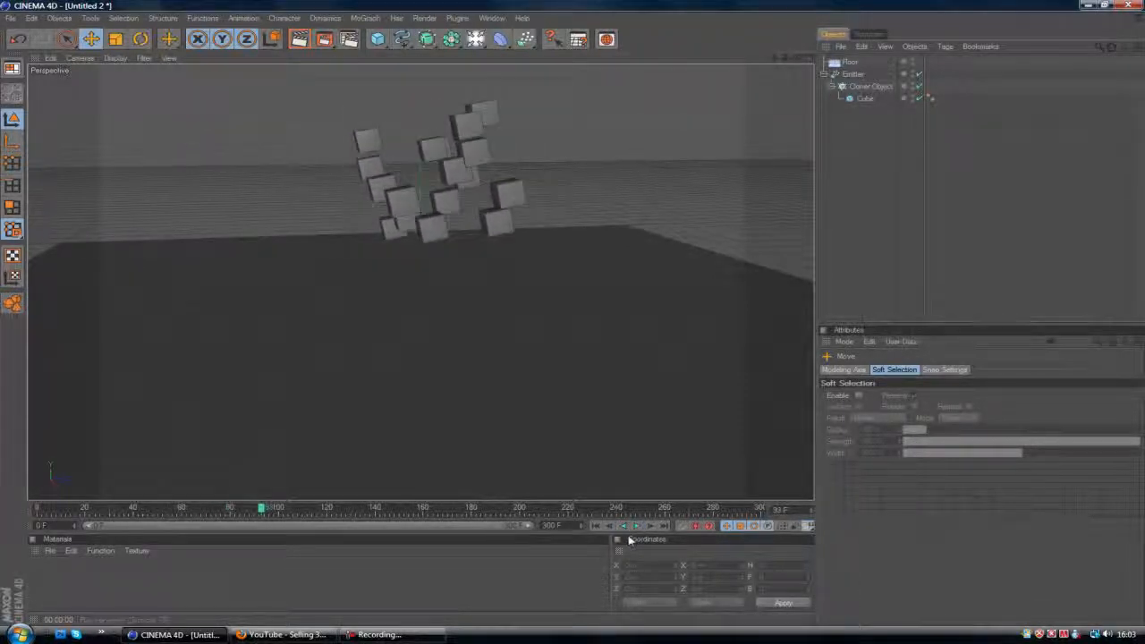
pyautogui.moveTo(385, 635)
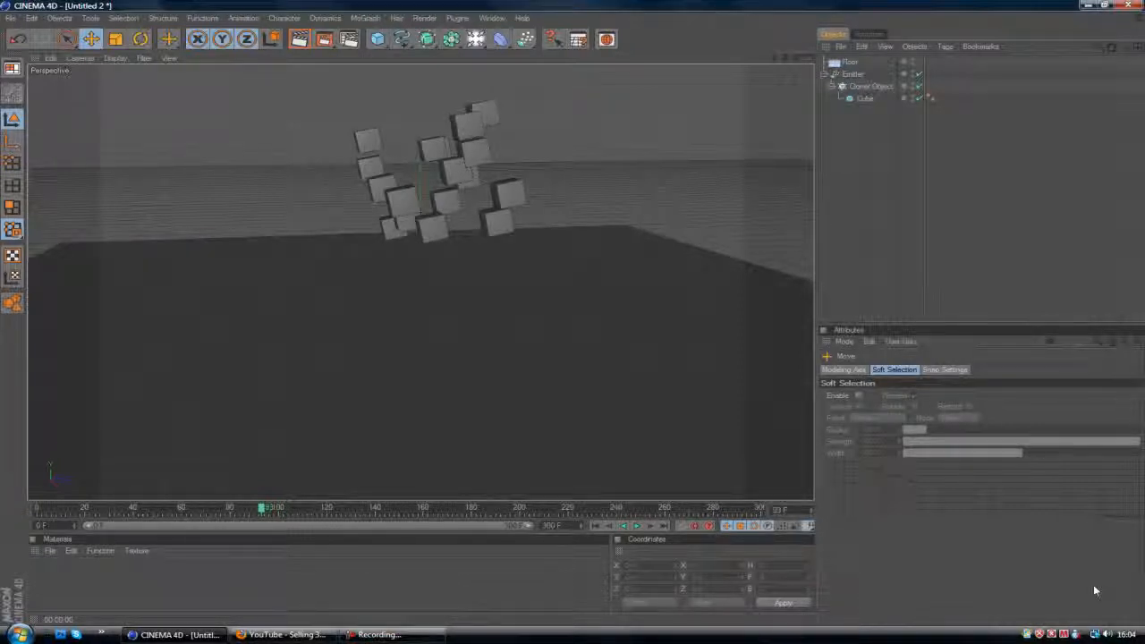
# - Examine the Emitter's particle settings and the Cloner Object's properties
pyautogui.click(851, 74)
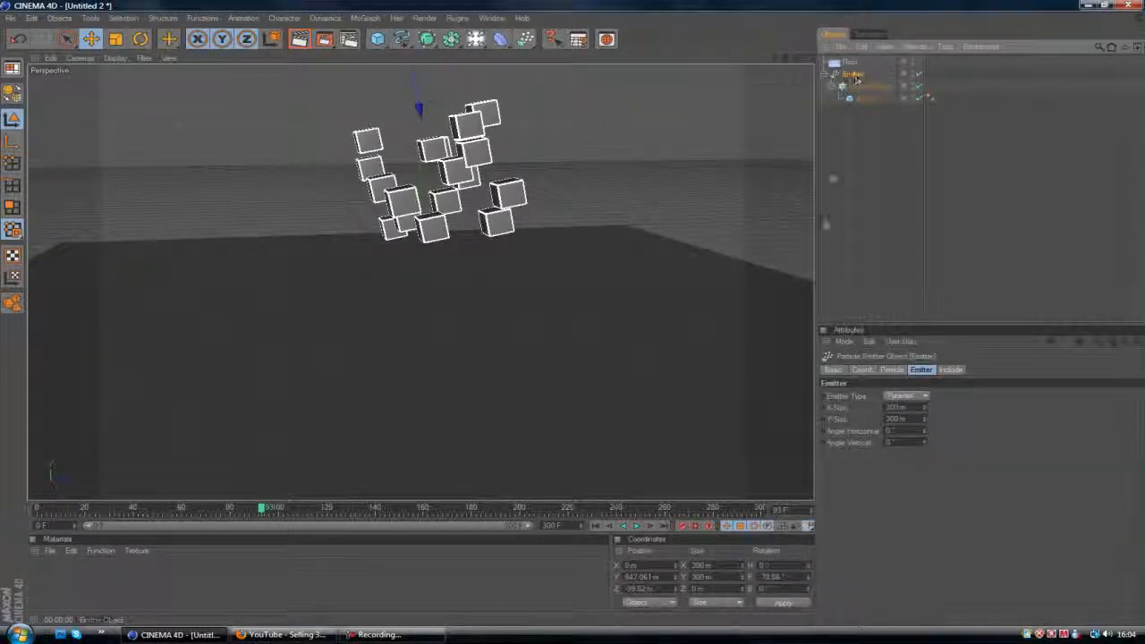
pyautogui.click(892, 371)
pyautogui.click(937, 208)
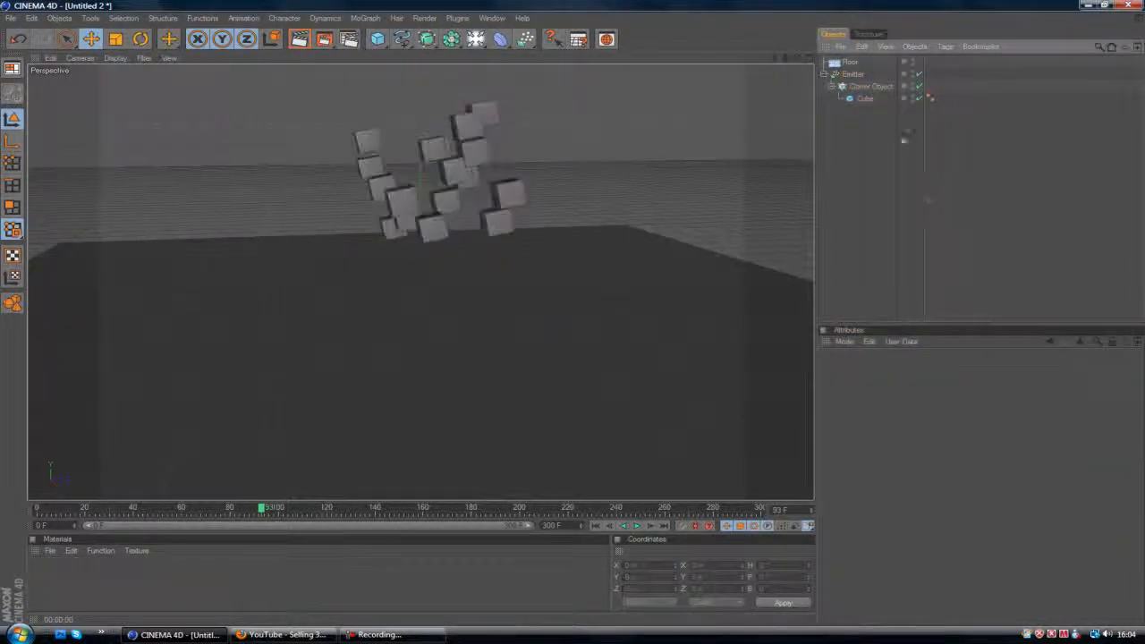
pyautogui.click(872, 87)
pyautogui.click(927, 285)
pyautogui.click(873, 87)
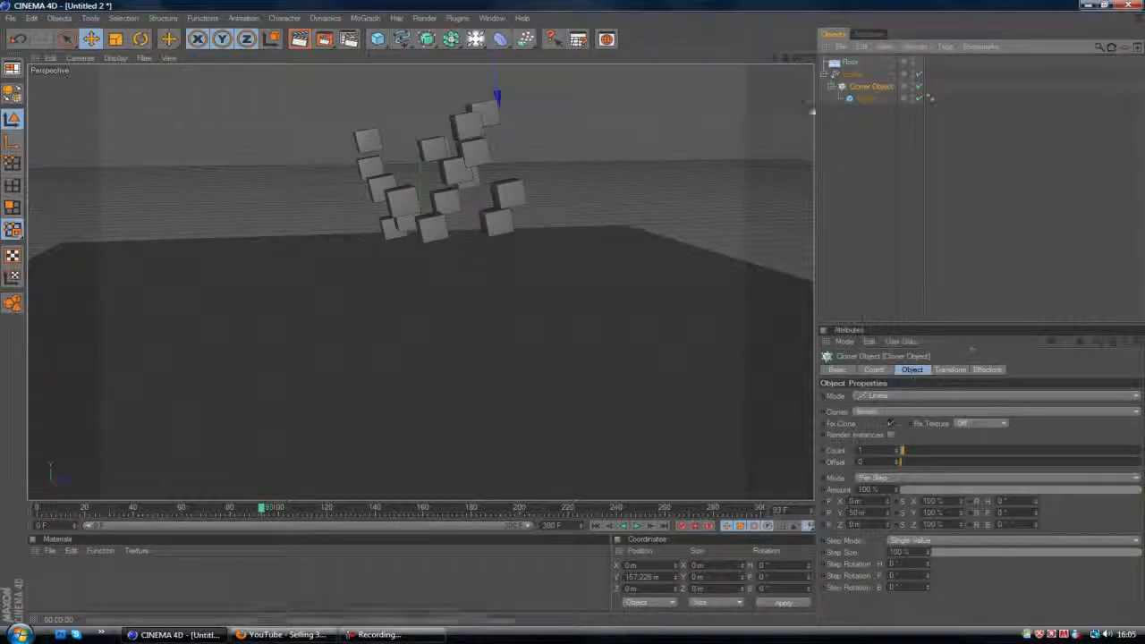
# - Preview the Emitter's fall speed from the start of the animation and set its particle speed to 700 m
pyautogui.click(854, 75)
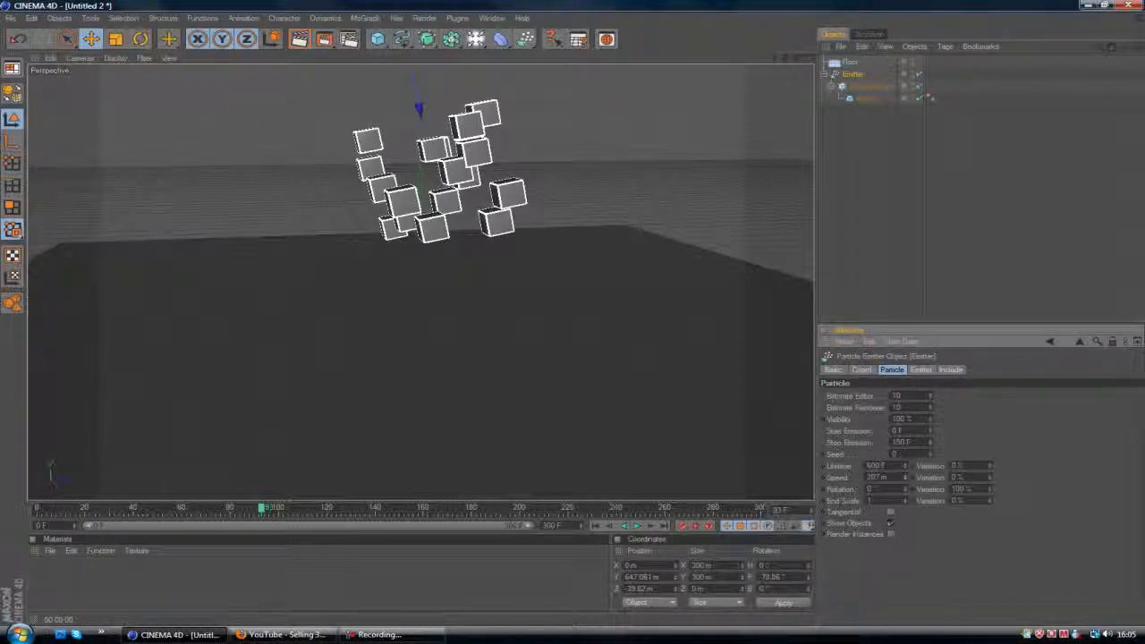
pyautogui.click(598, 527)
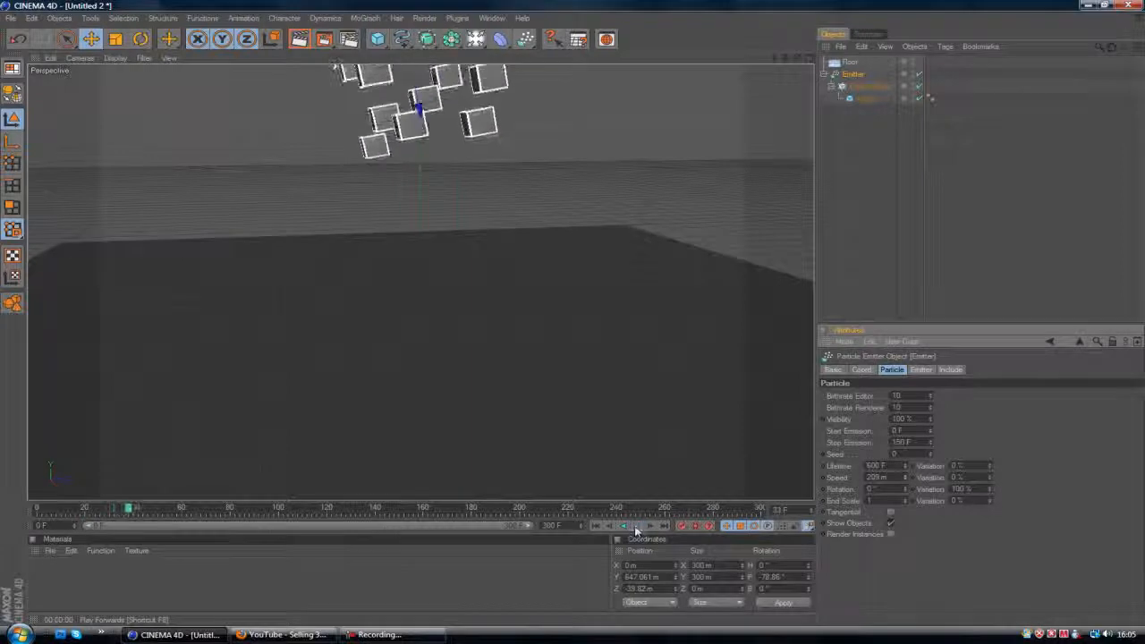
pyautogui.doubleClick(882, 476)
pyautogui.write('700')
pyautogui.press('Return')
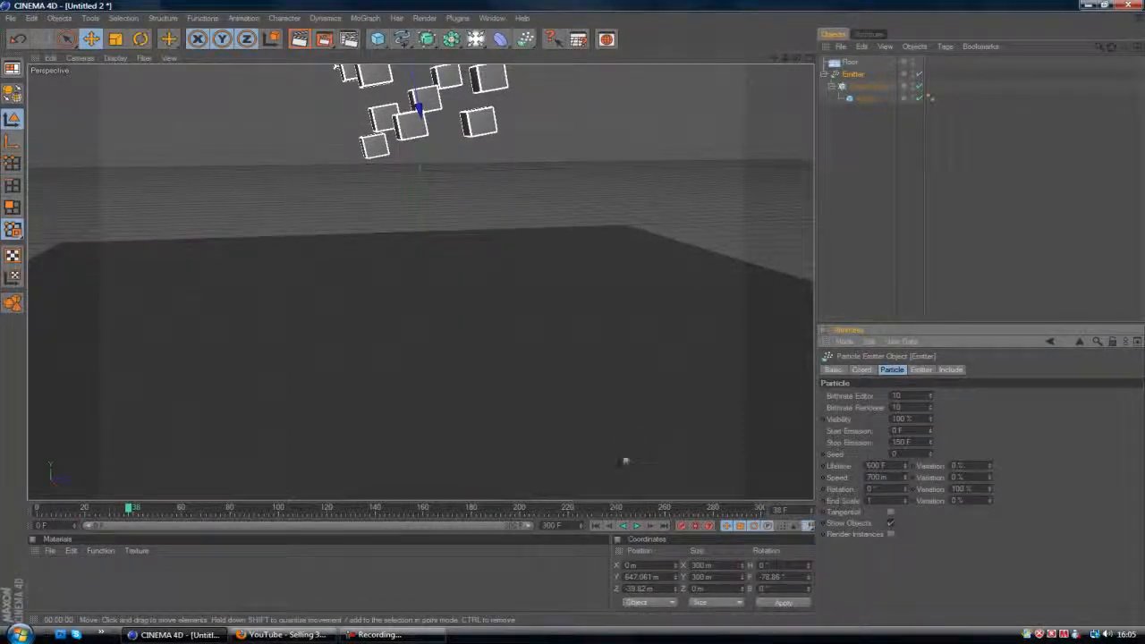
# - Set the Emitter's particle speed to 800 m and replay the animation from the start to check the cubes' fall
pyautogui.click(598, 527)
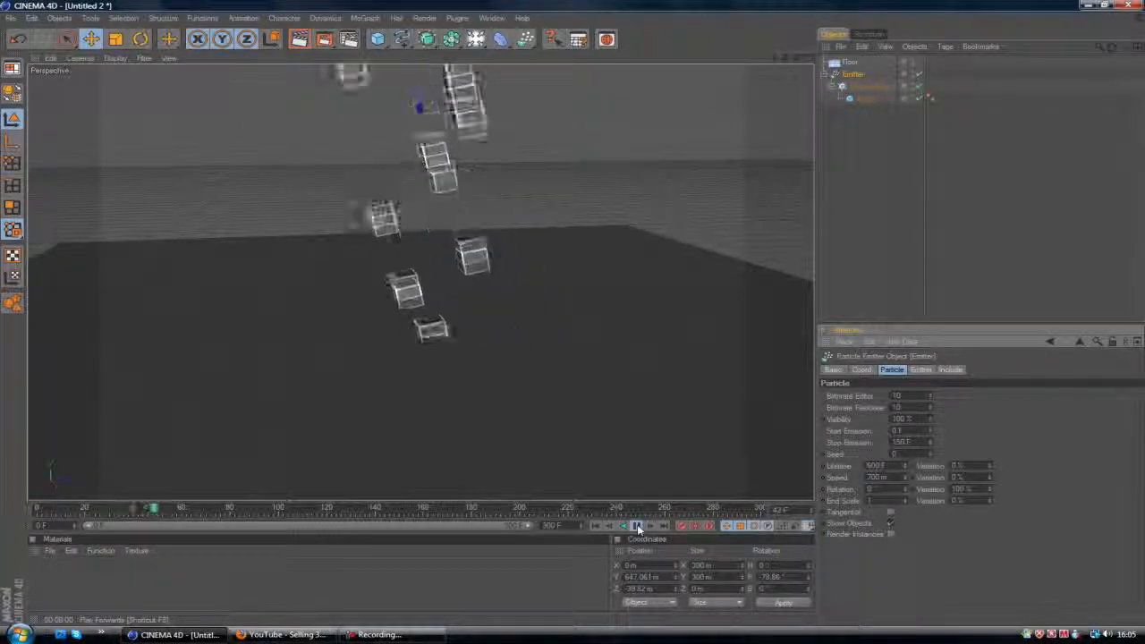
pyautogui.click(638, 528)
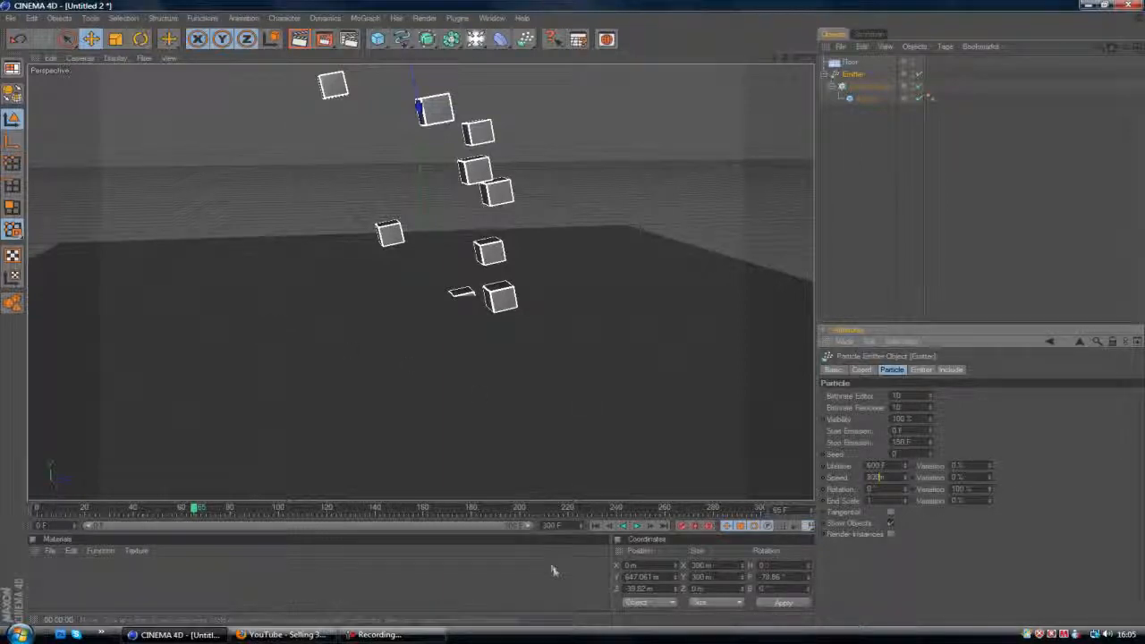
pyautogui.click(638, 528)
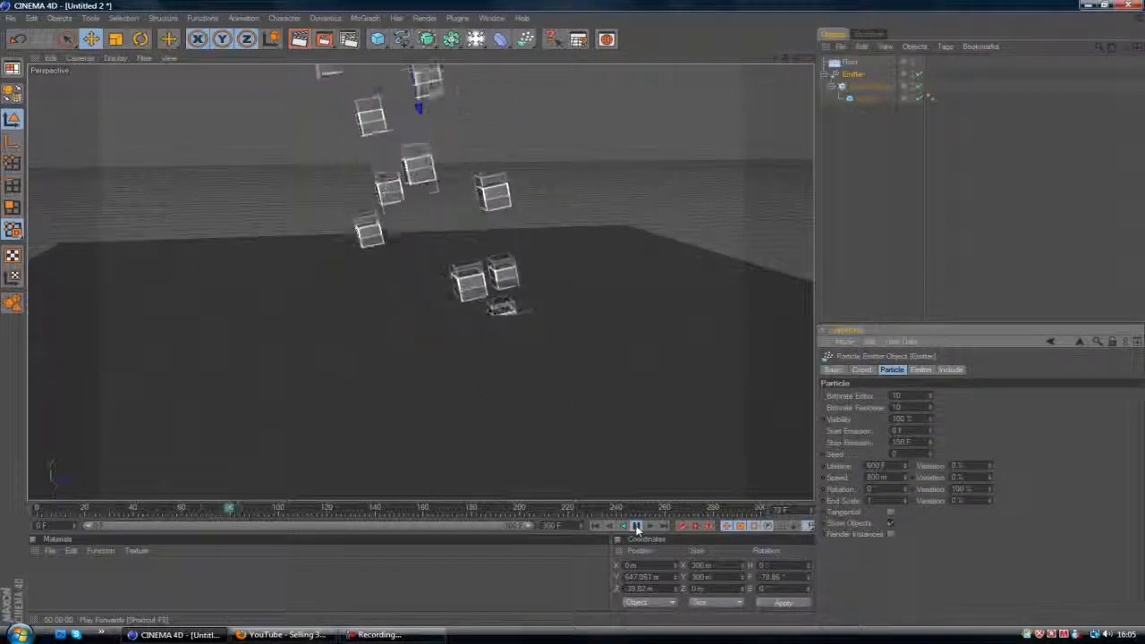
pyautogui.click(637, 530)
pyautogui.click(597, 526)
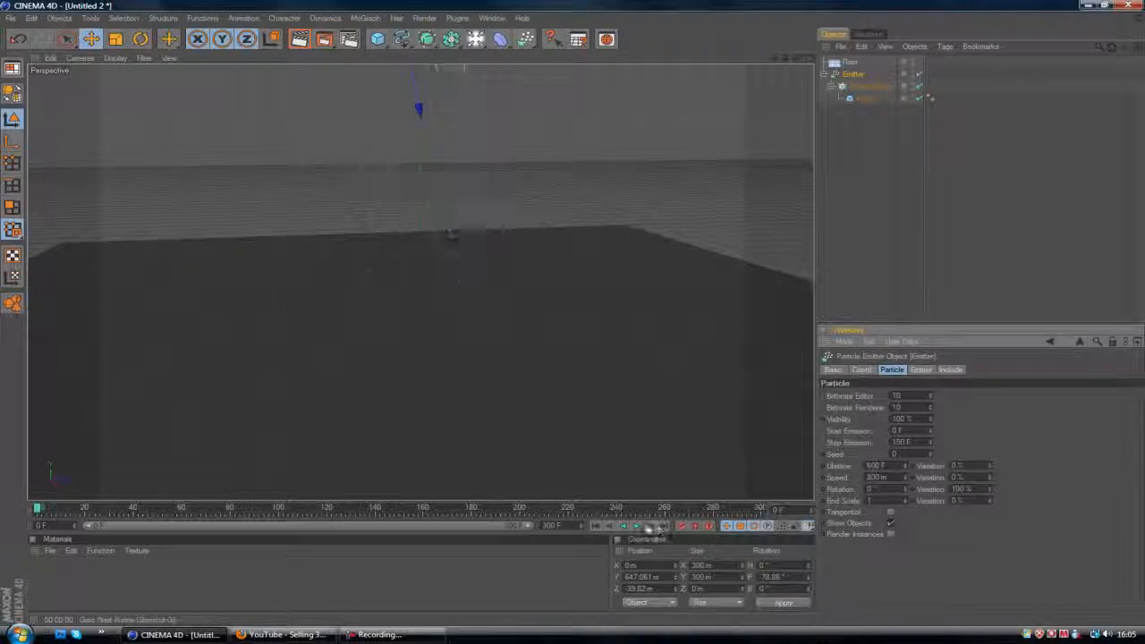
pyautogui.click(638, 528)
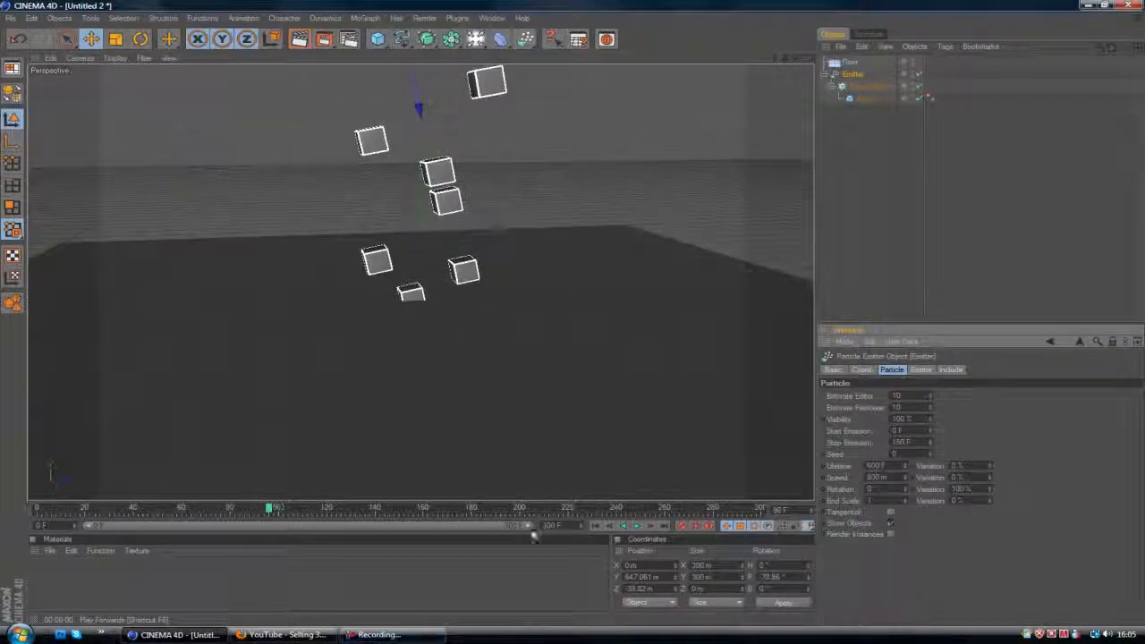
# - Add a MoGraph Rigid Body tag to both the Floor and the Cloner Object, and preview the cubes colliding with the floor
pyautogui.click(868, 88)
pyautogui.click(864, 113)
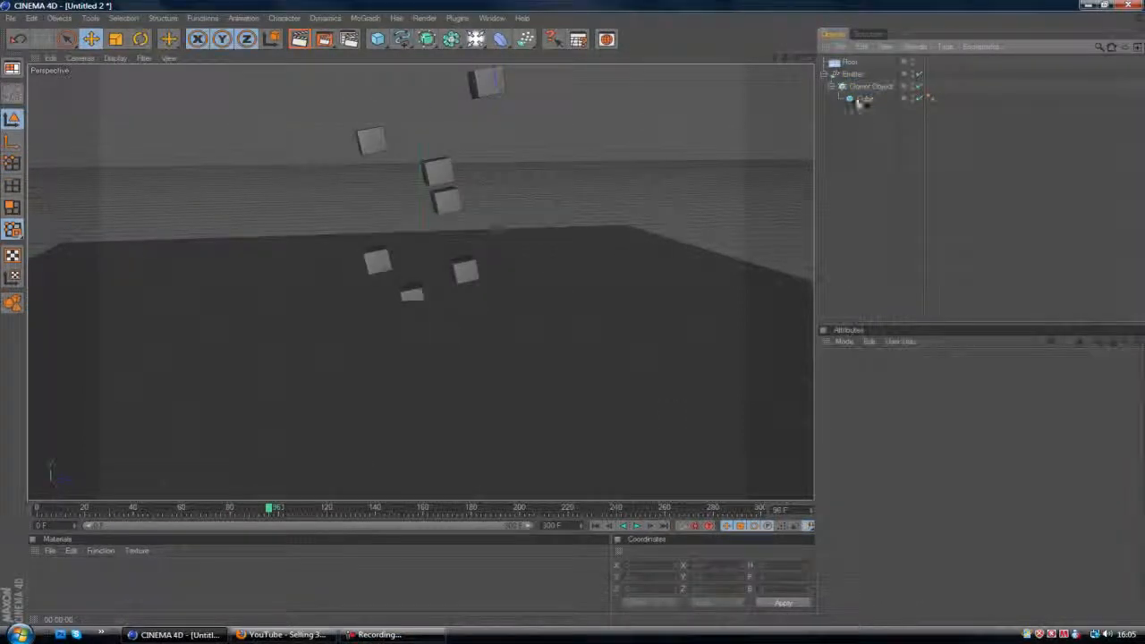
pyautogui.click(844, 64)
pyautogui.rightClick(844, 63)
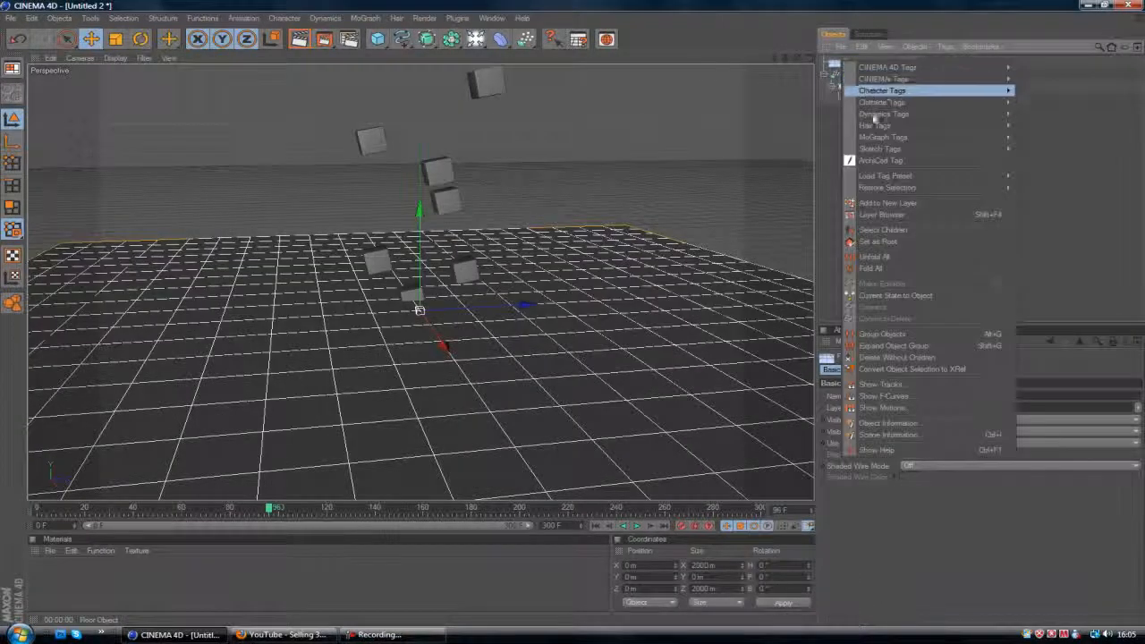
pyautogui.moveTo(895, 136)
pyautogui.click(1072, 161)
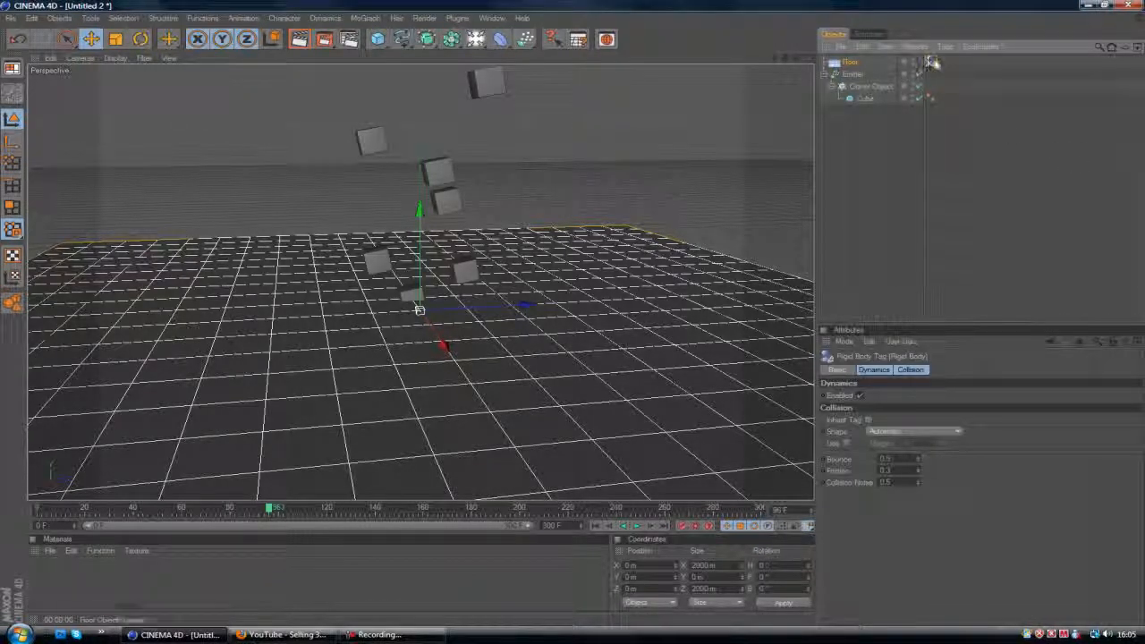
pyautogui.click(932, 87)
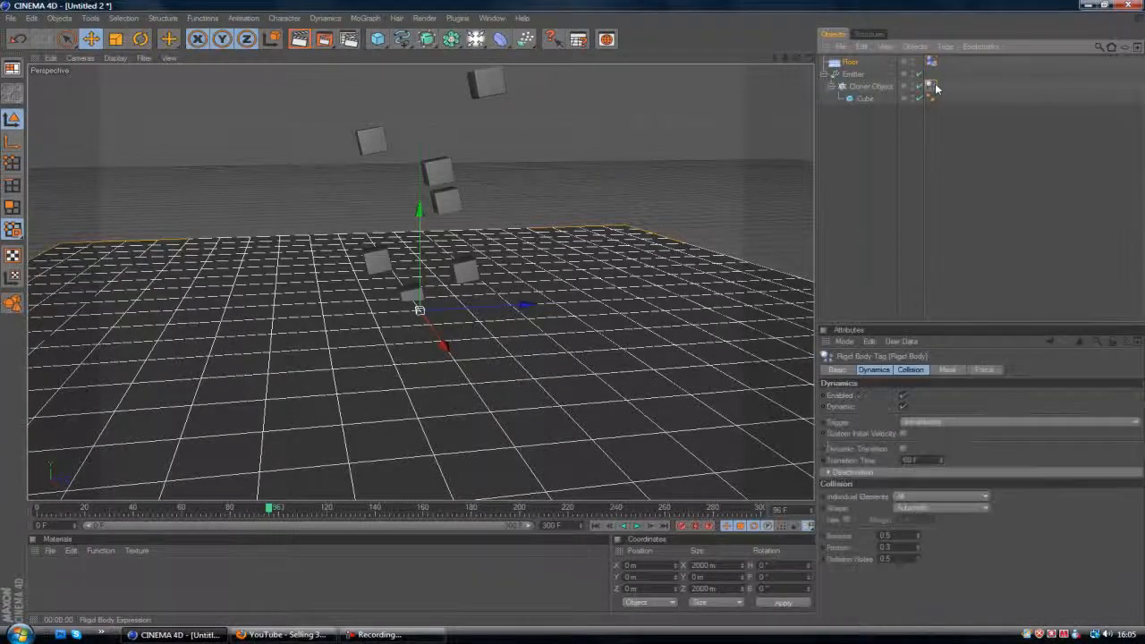
pyautogui.click(844, 221)
pyautogui.click(595, 526)
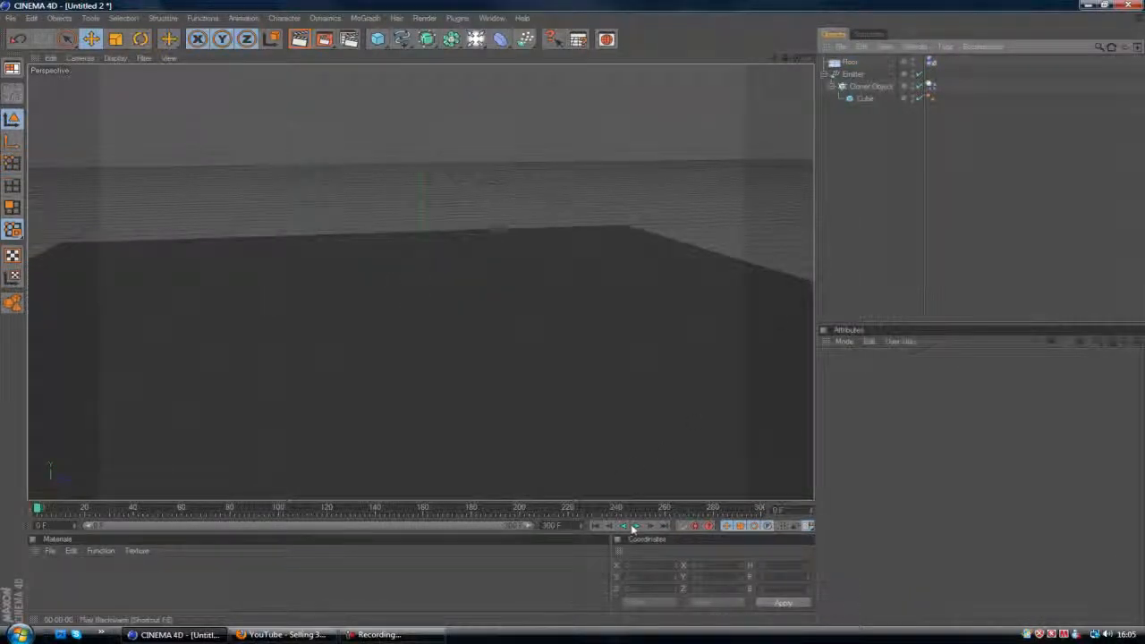
pyautogui.click(634, 527)
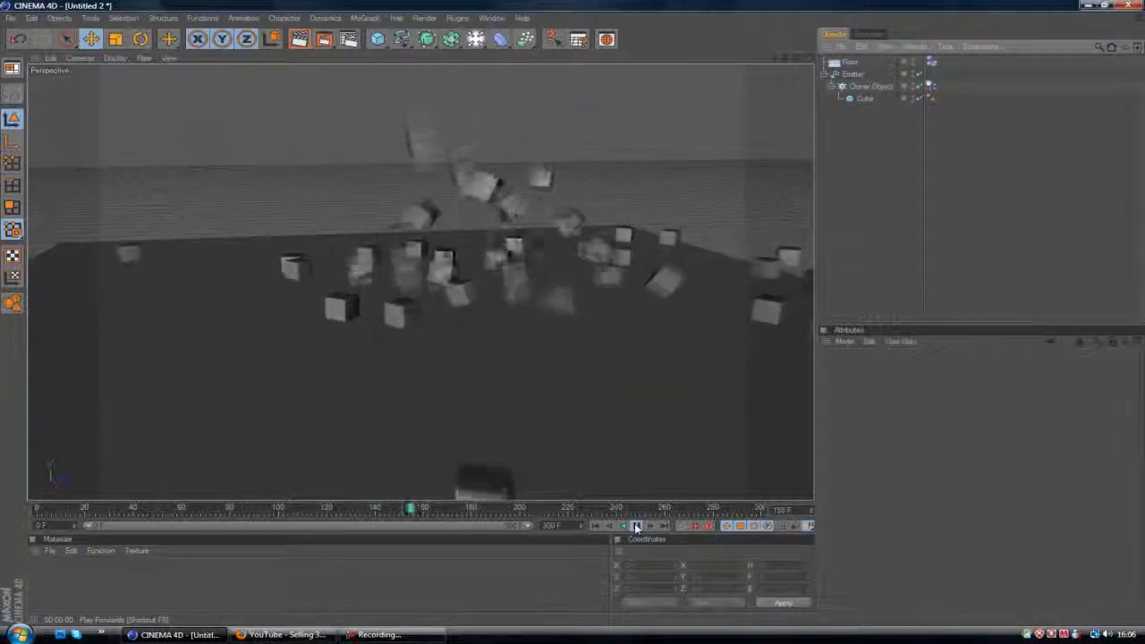
pyautogui.click(636, 526)
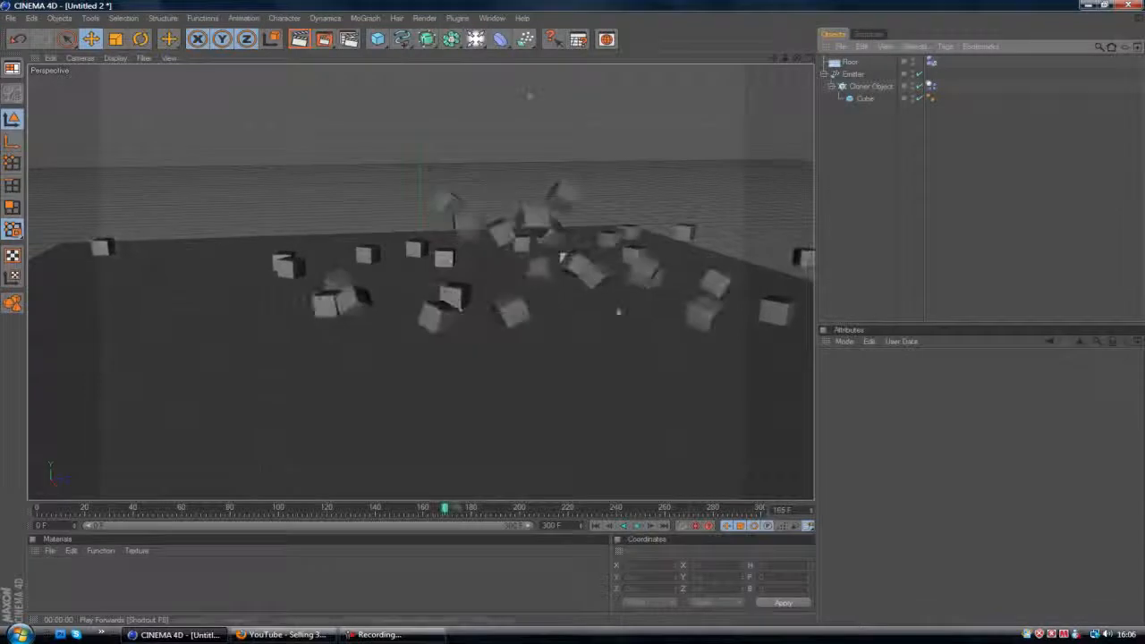
# - Add a MoGraph Text Object rotated to a 90° heading and preview the animation from the start
pyautogui.click(365, 18)
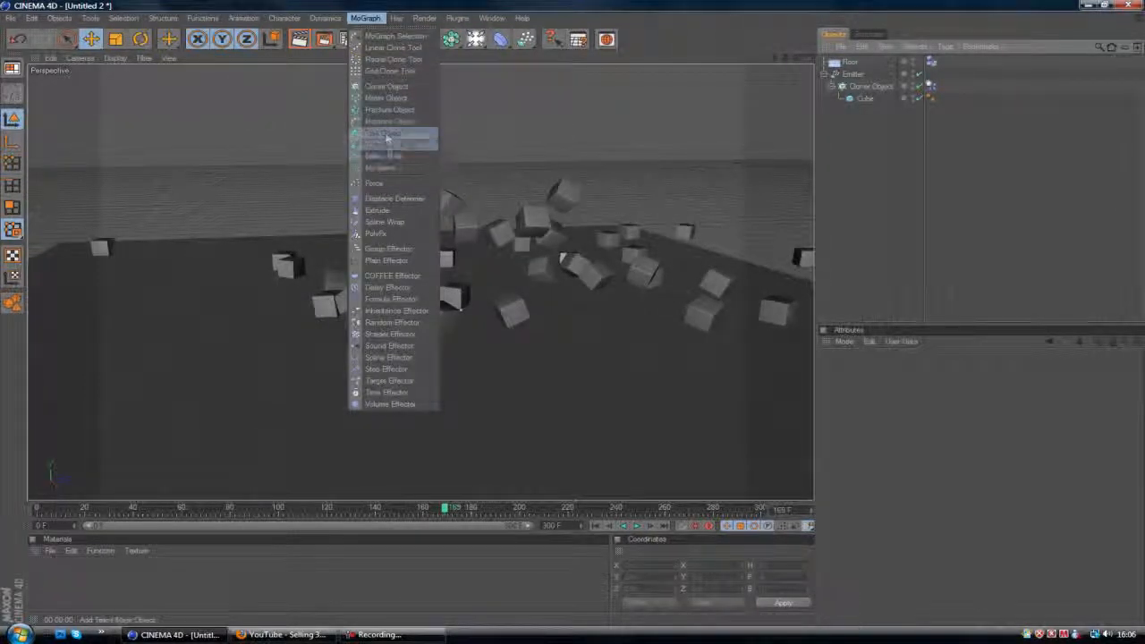
pyautogui.click(383, 132)
pyautogui.click(141, 38)
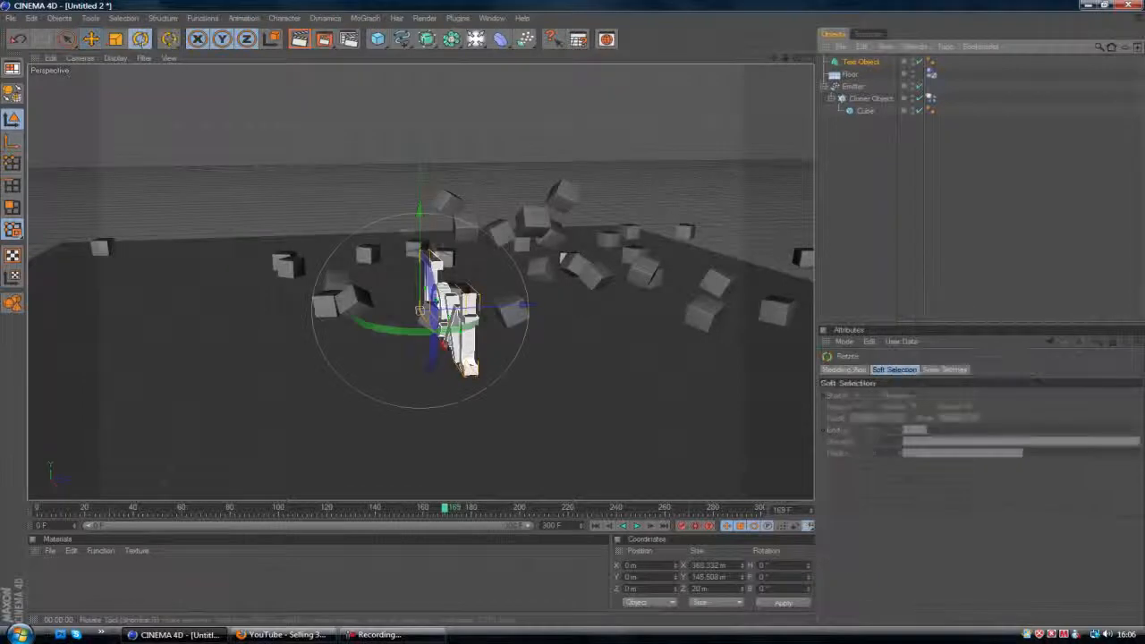
pyautogui.moveTo(480, 308); pyautogui.dragTo(456, 331)
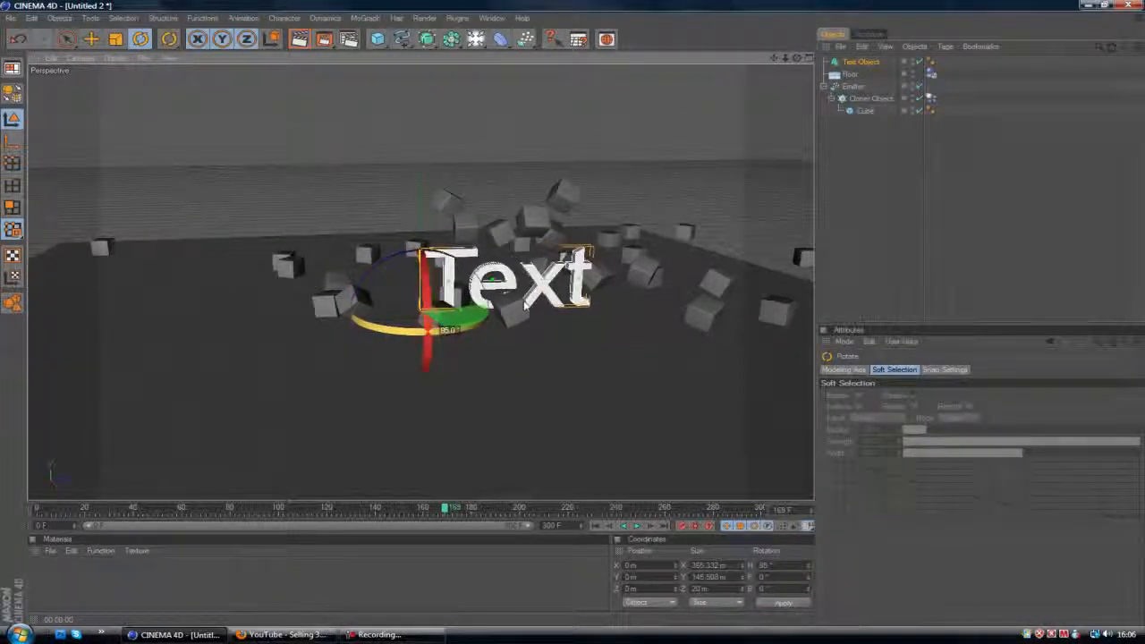
pyautogui.moveTo(526, 304); pyautogui.dragTo(687, 235)
pyautogui.click(881, 210)
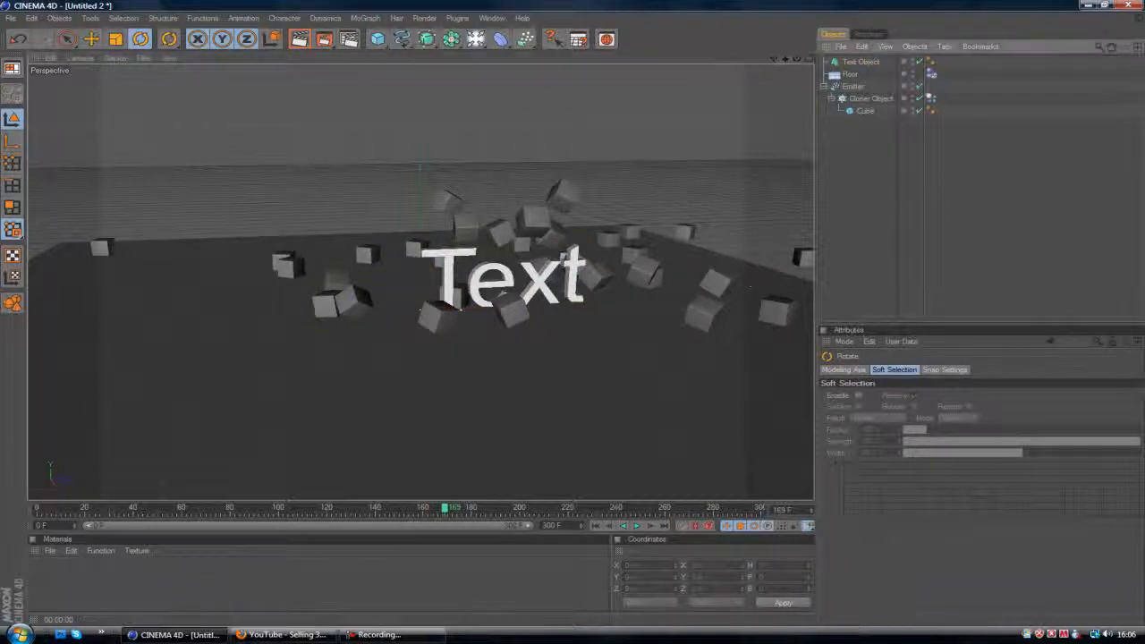
pyautogui.click(596, 527)
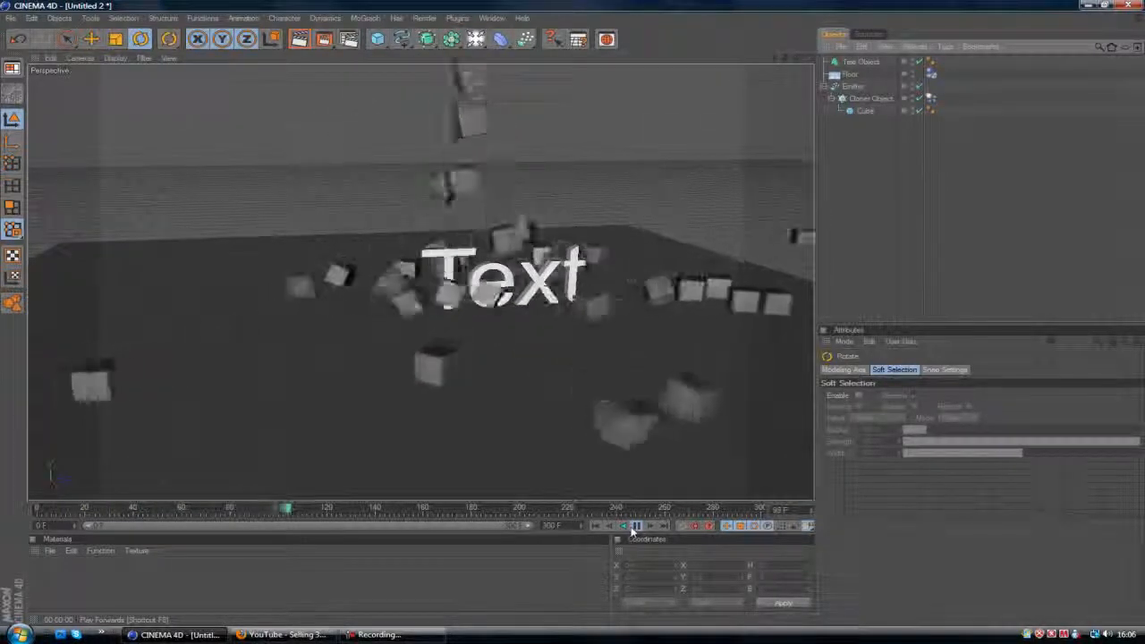
# - Add a MoGraph Rigid Body tag to the Text Object and preview the cubes colliding with the letters
pyautogui.click(861, 62)
pyautogui.rightClick(861, 62)
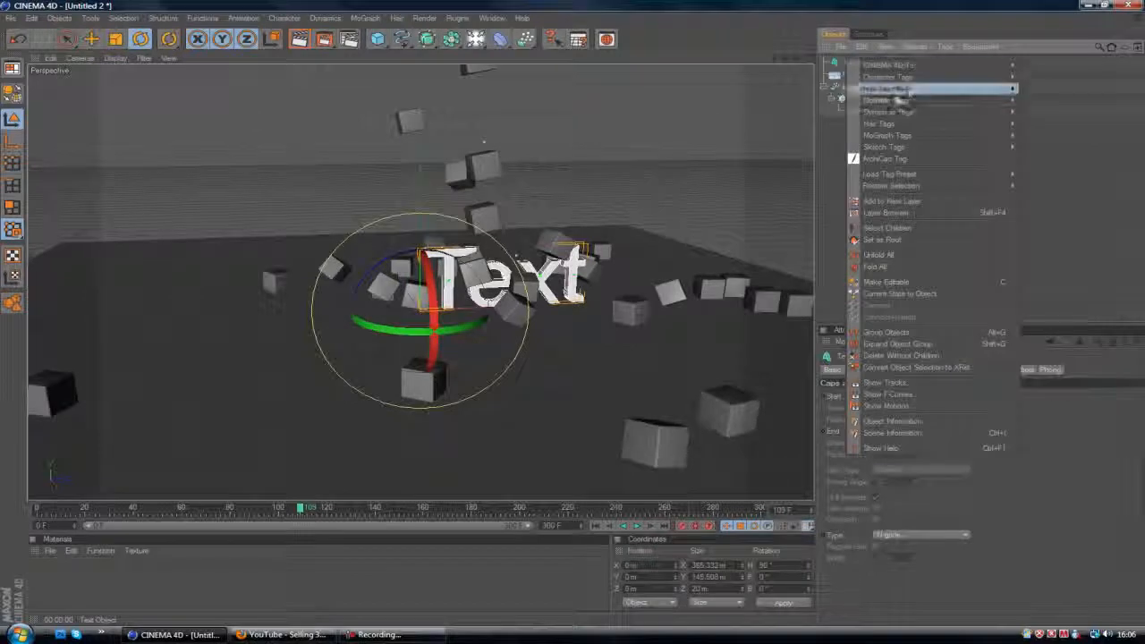
pyautogui.moveTo(910, 136)
pyautogui.click(1049, 158)
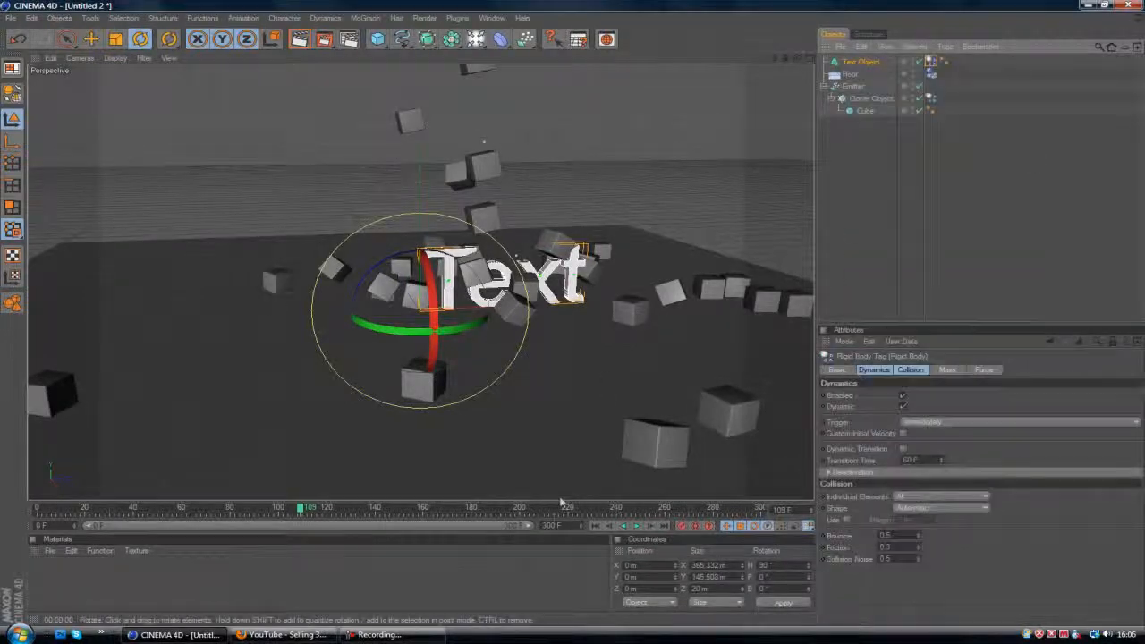
pyautogui.click(600, 526)
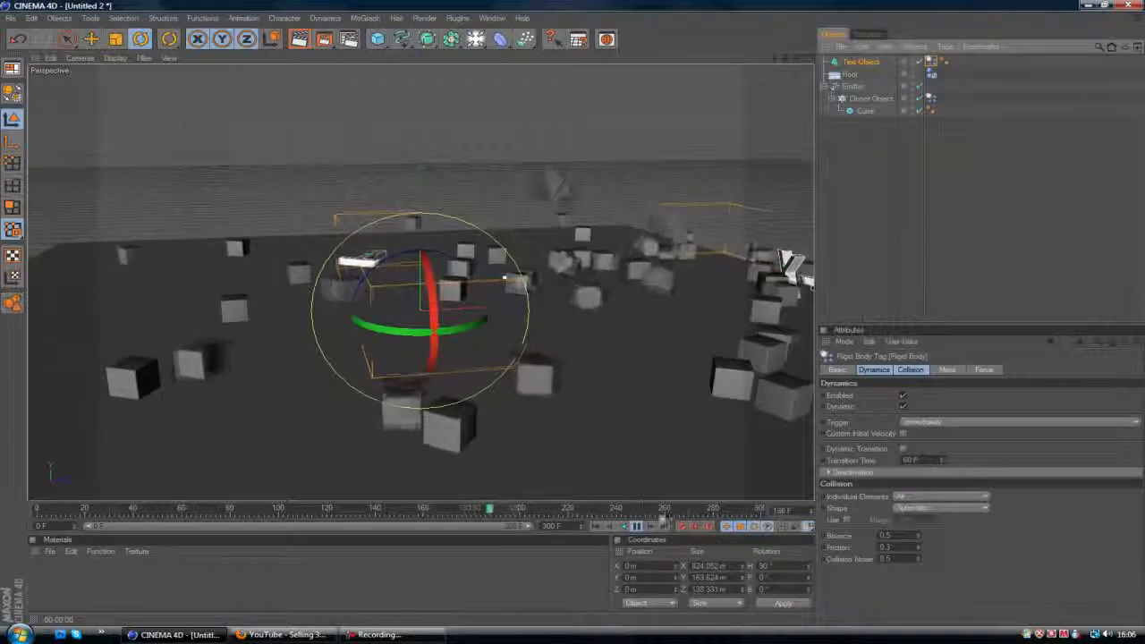
pyautogui.click(595, 527)
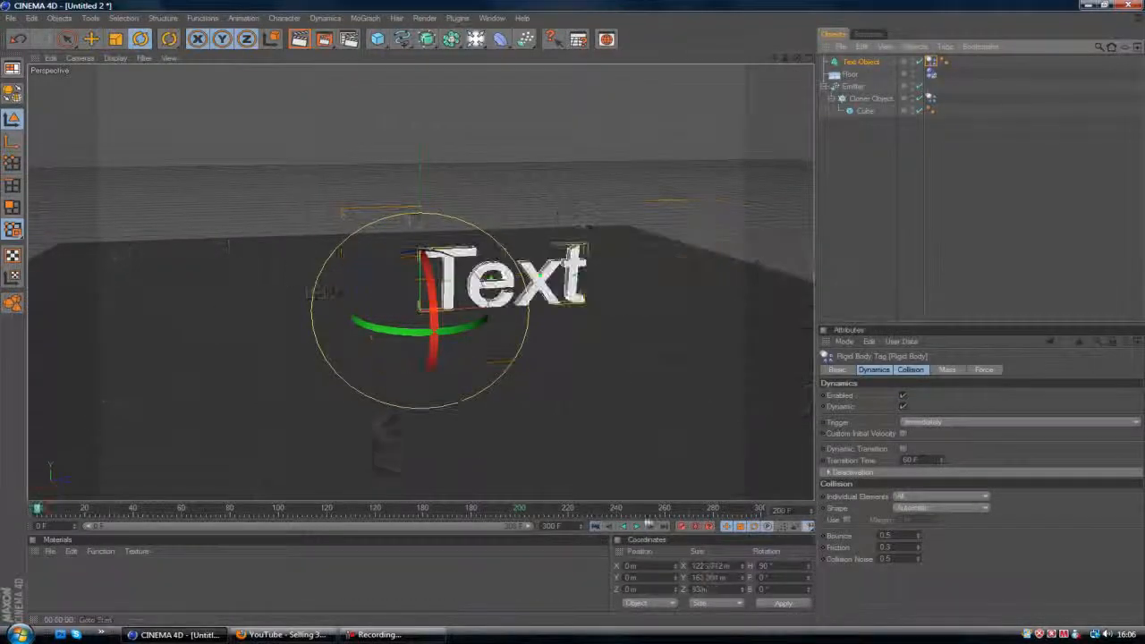
# - Adjust the bounce and friction in the Floor's Rigid Body tag, replaying the simulation from the start to check the collisions
pyautogui.click(864, 111)
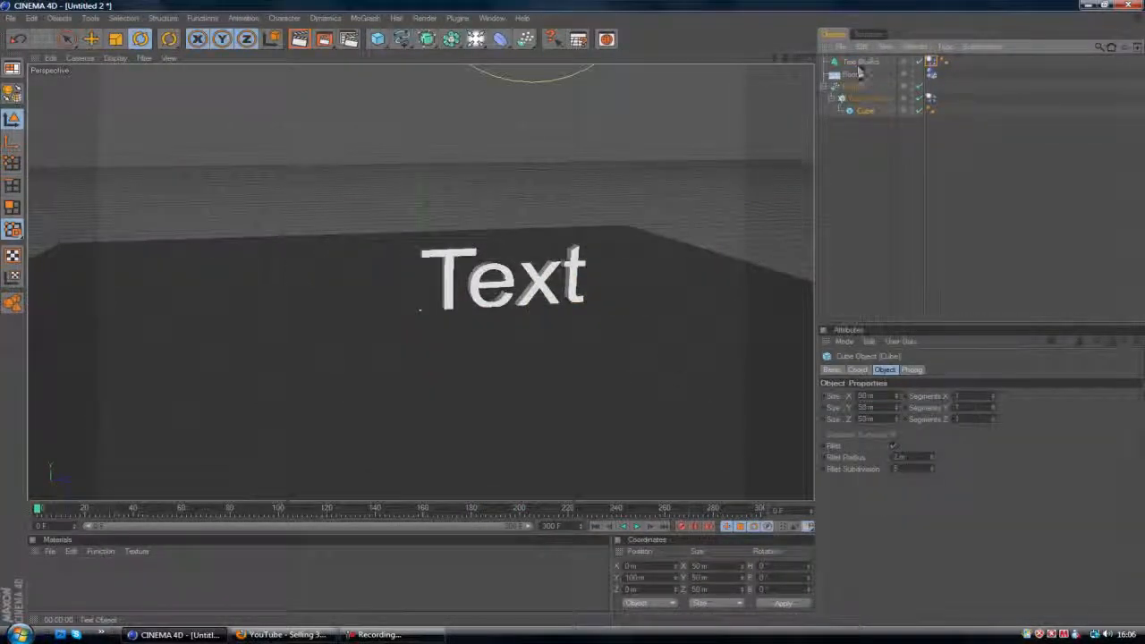
pyautogui.click(857, 75)
pyautogui.click(932, 75)
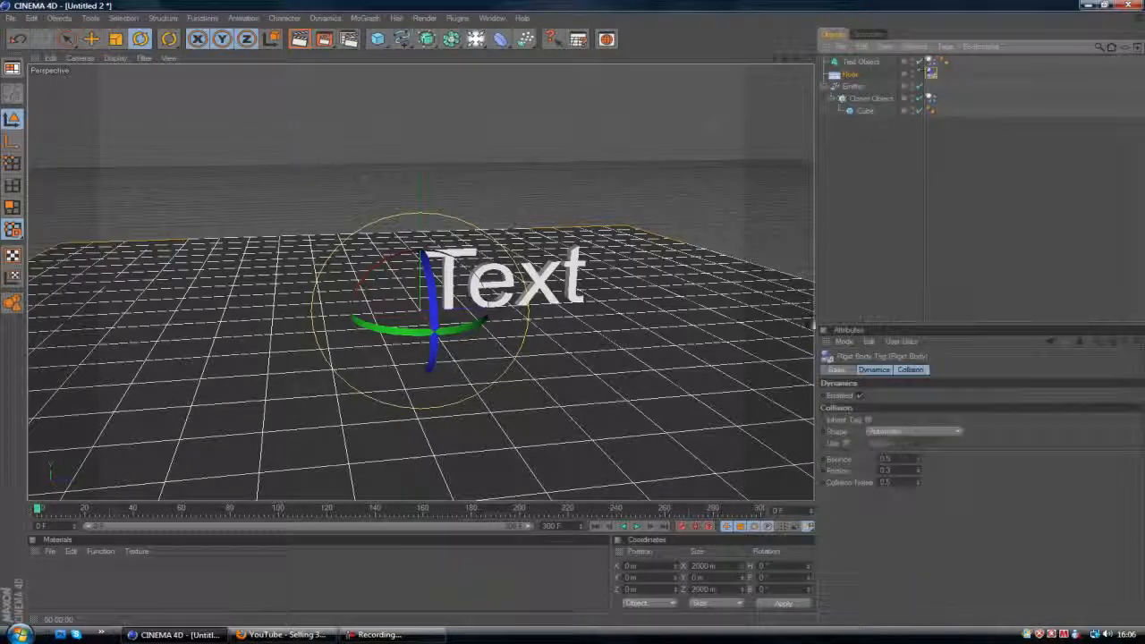
pyautogui.moveTo(919, 460); pyautogui.dragTo(919, 422)
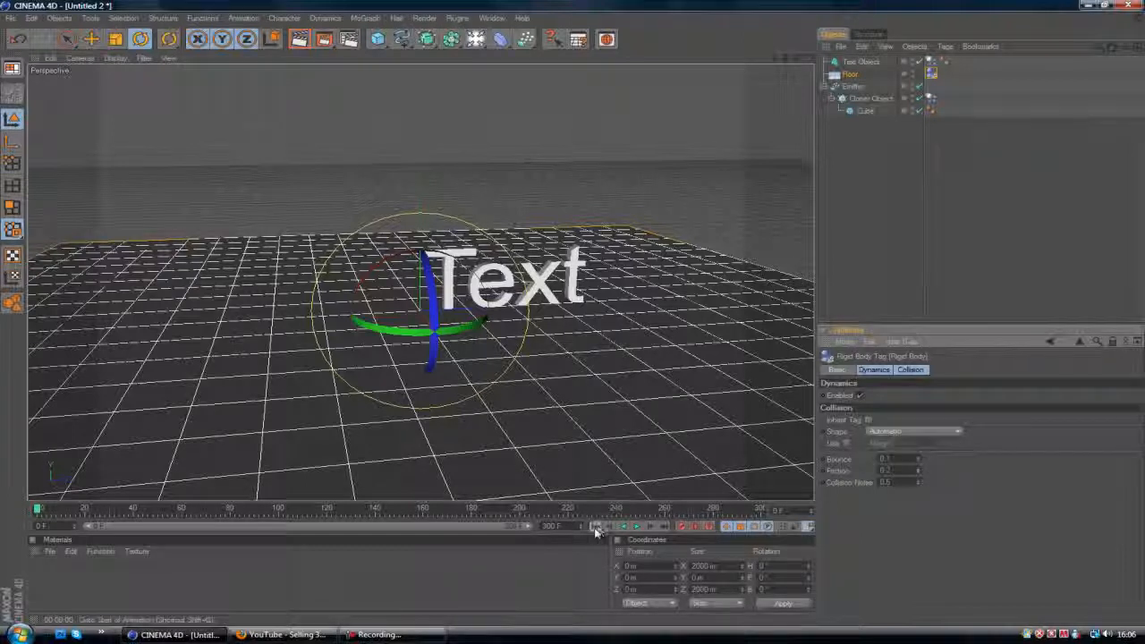
pyautogui.click(637, 527)
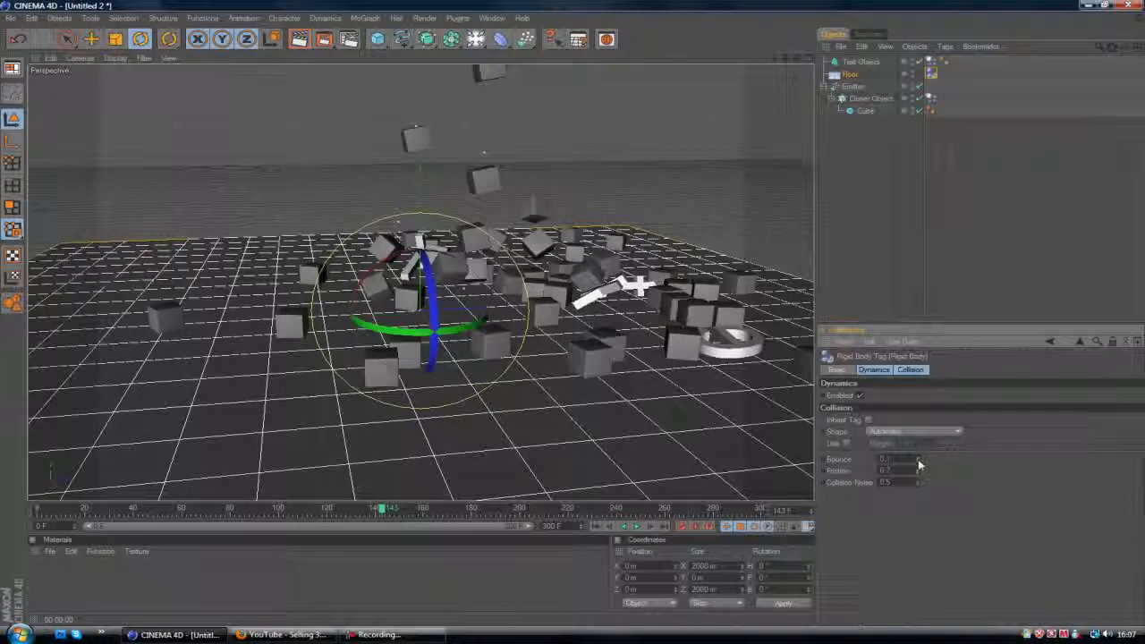
pyautogui.click(597, 527)
pyautogui.click(638, 528)
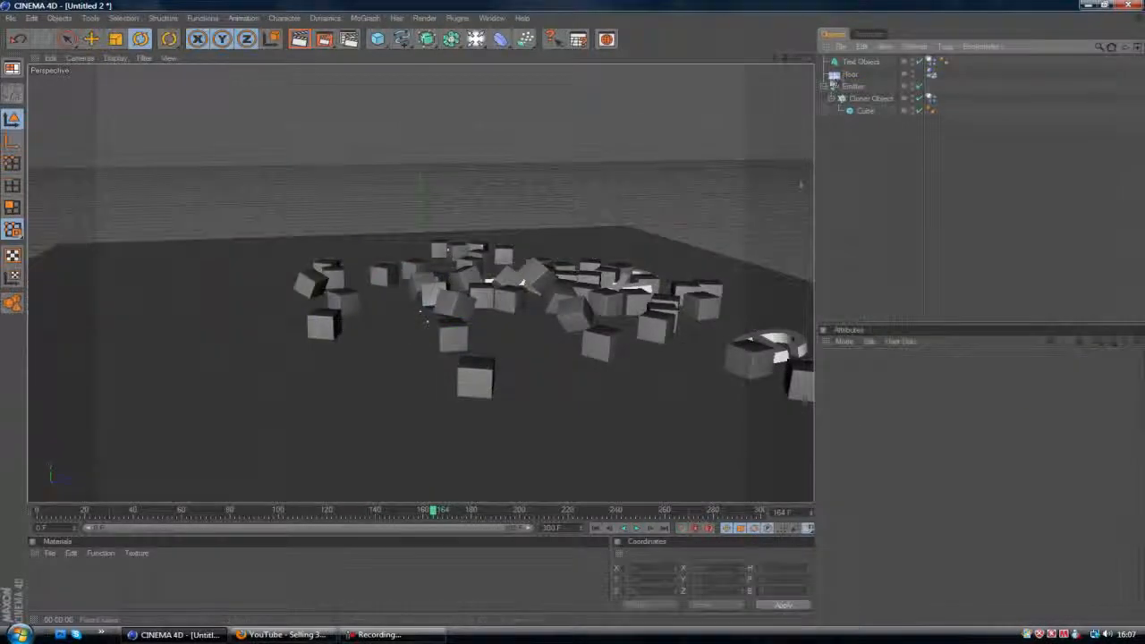
# - Select the Text Object and replay the animation from the start to examine how the cubes knock over its letters
pyautogui.click(848, 64)
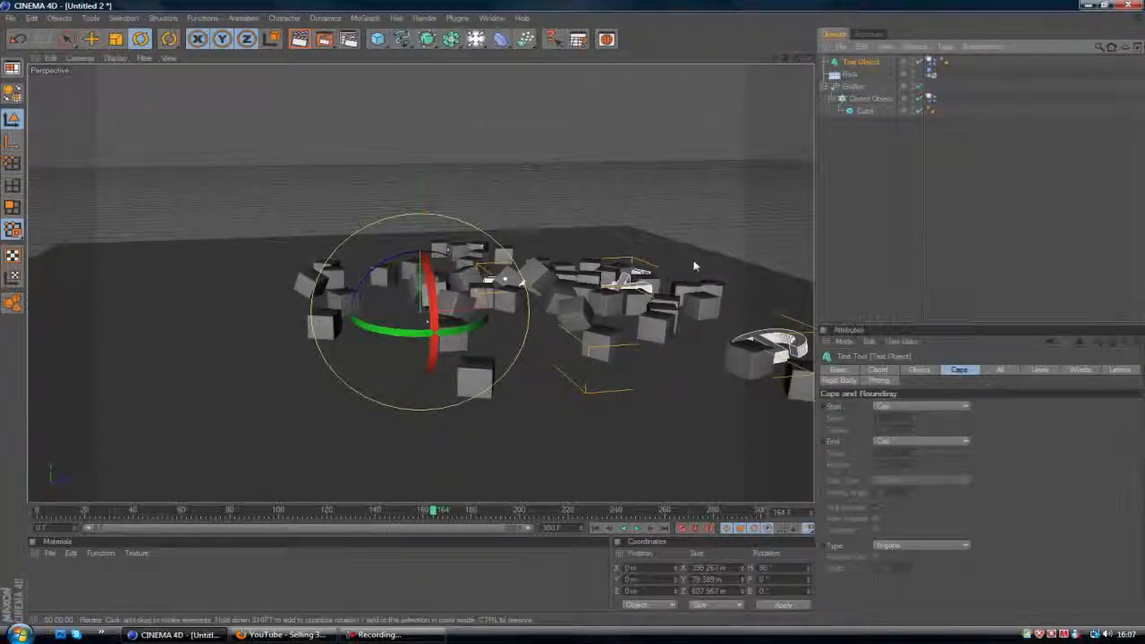
pyautogui.click(595, 528)
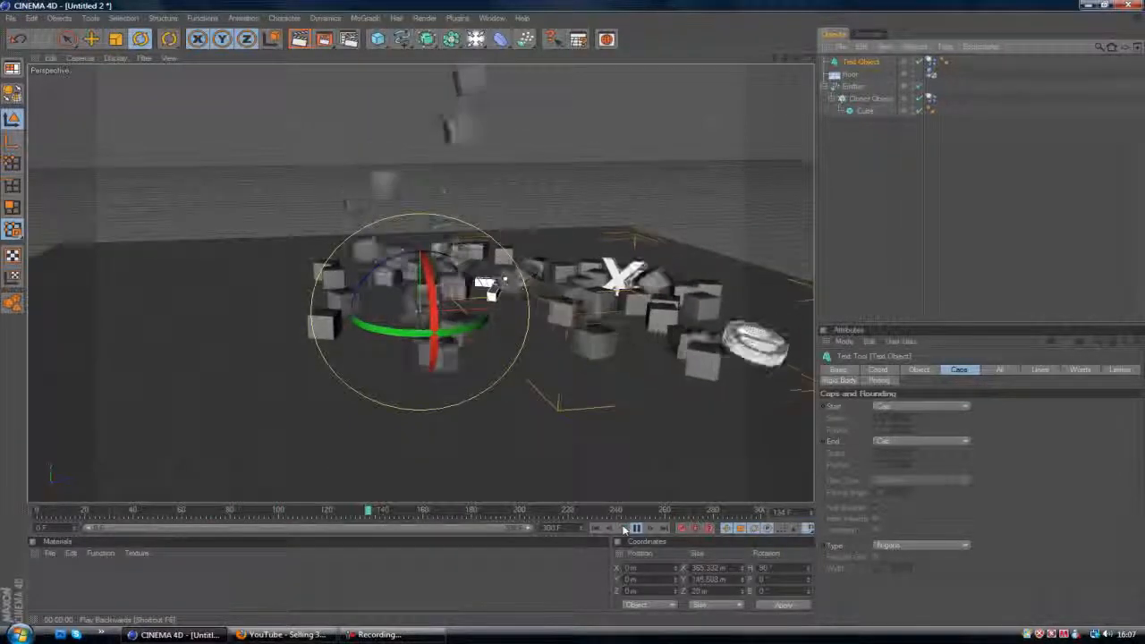
pyautogui.click(376, 635)
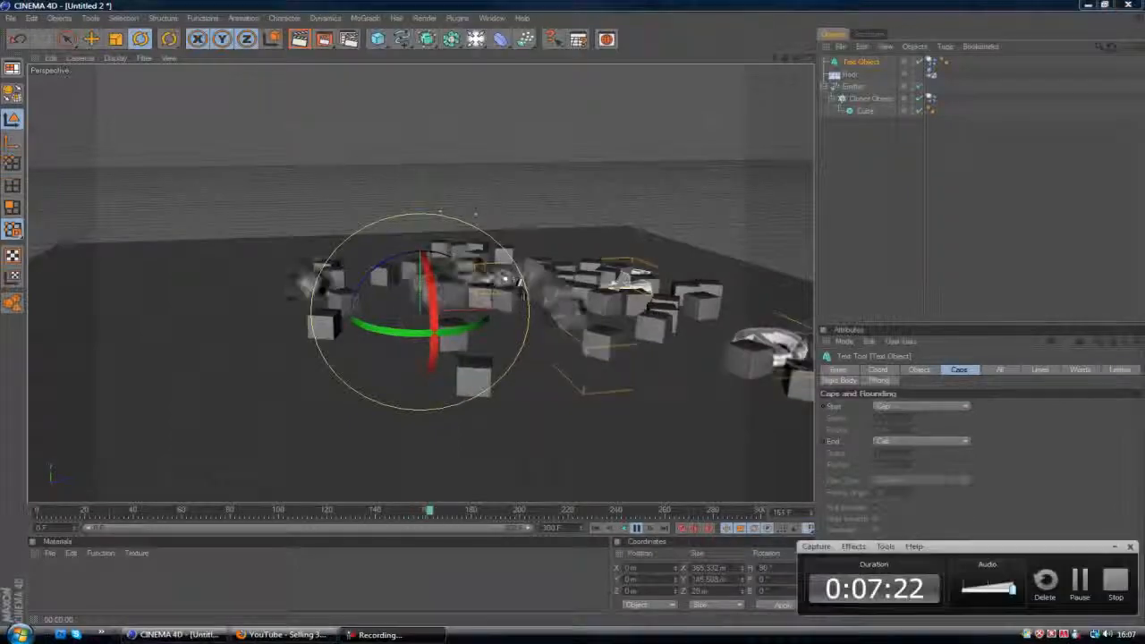